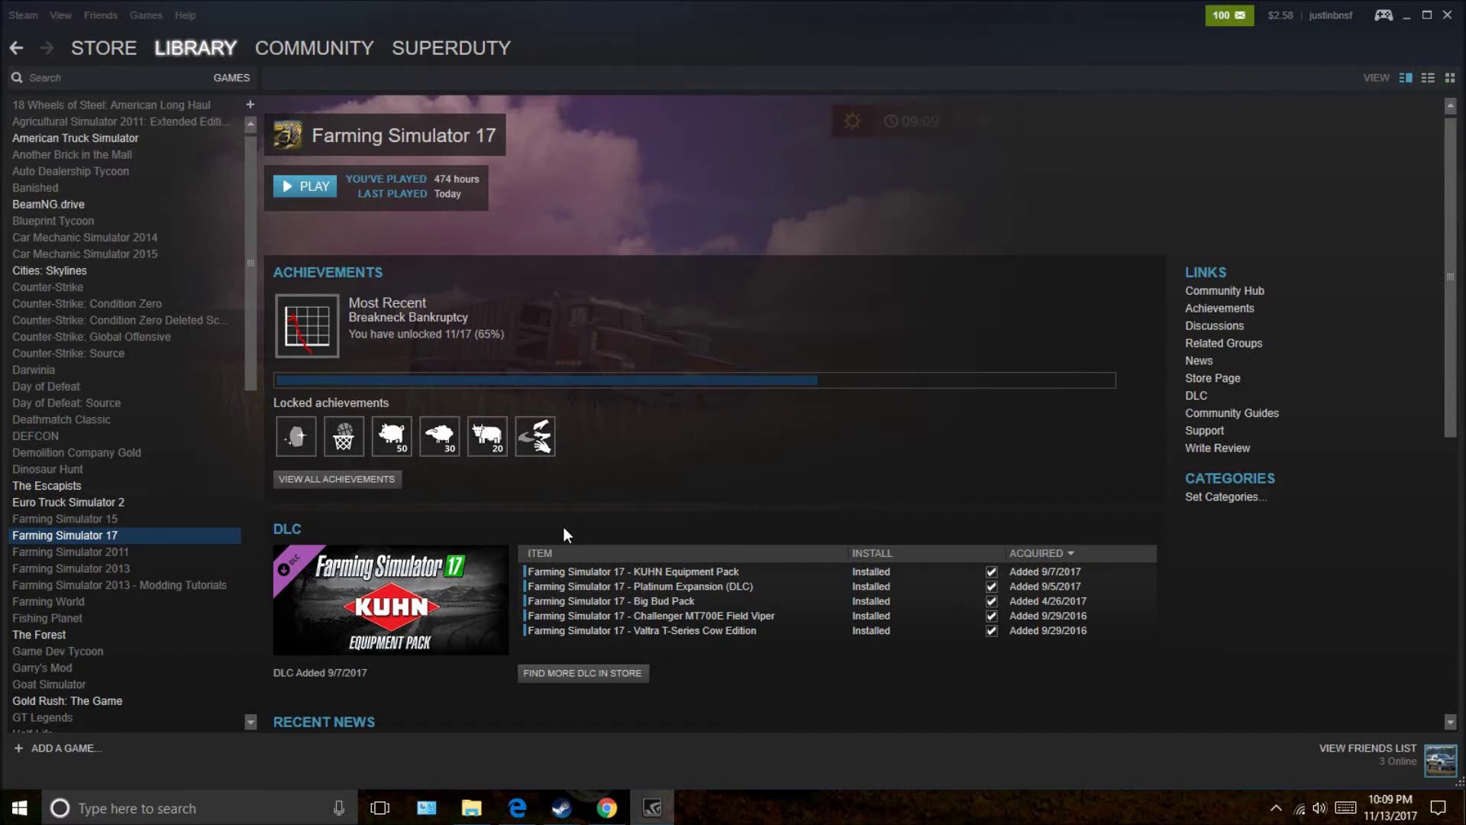
# Launch Farming Simulator 17, then open its Local Files properties in Steam.
pyautogui.click(301, 187)
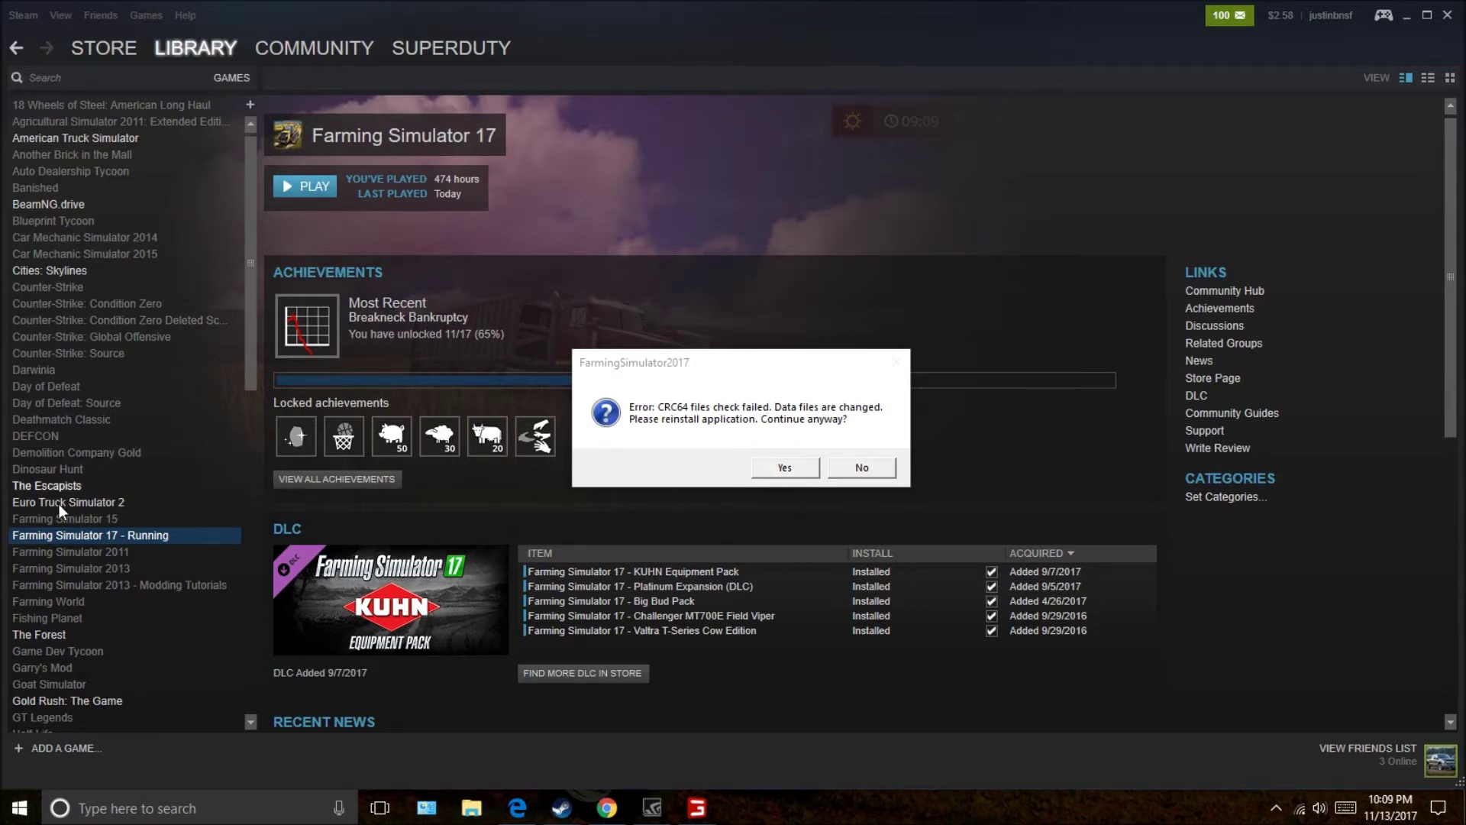
pyautogui.rightClick(58, 536)
pyautogui.click(103, 521)
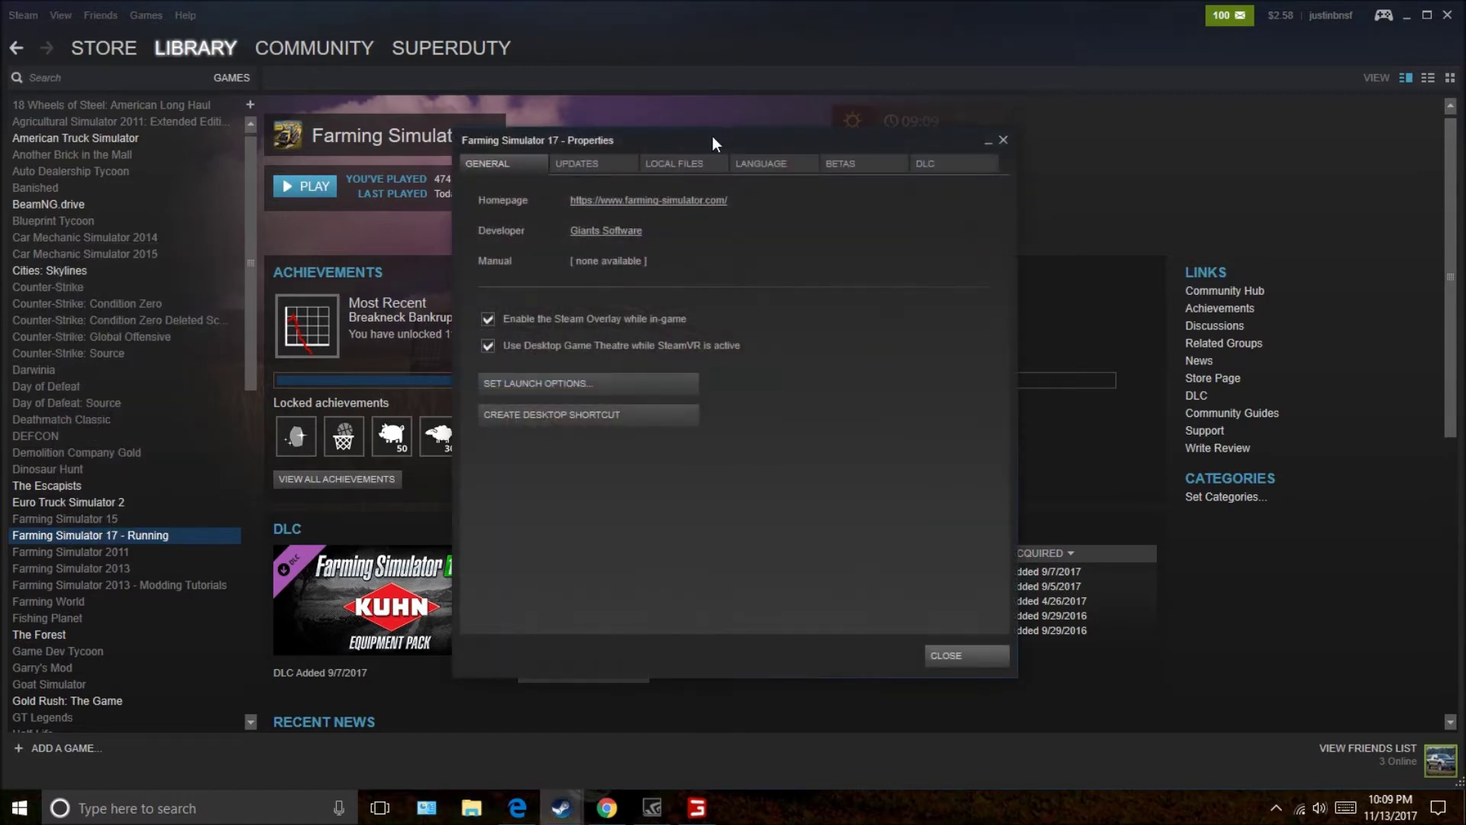
pyautogui.click(673, 163)
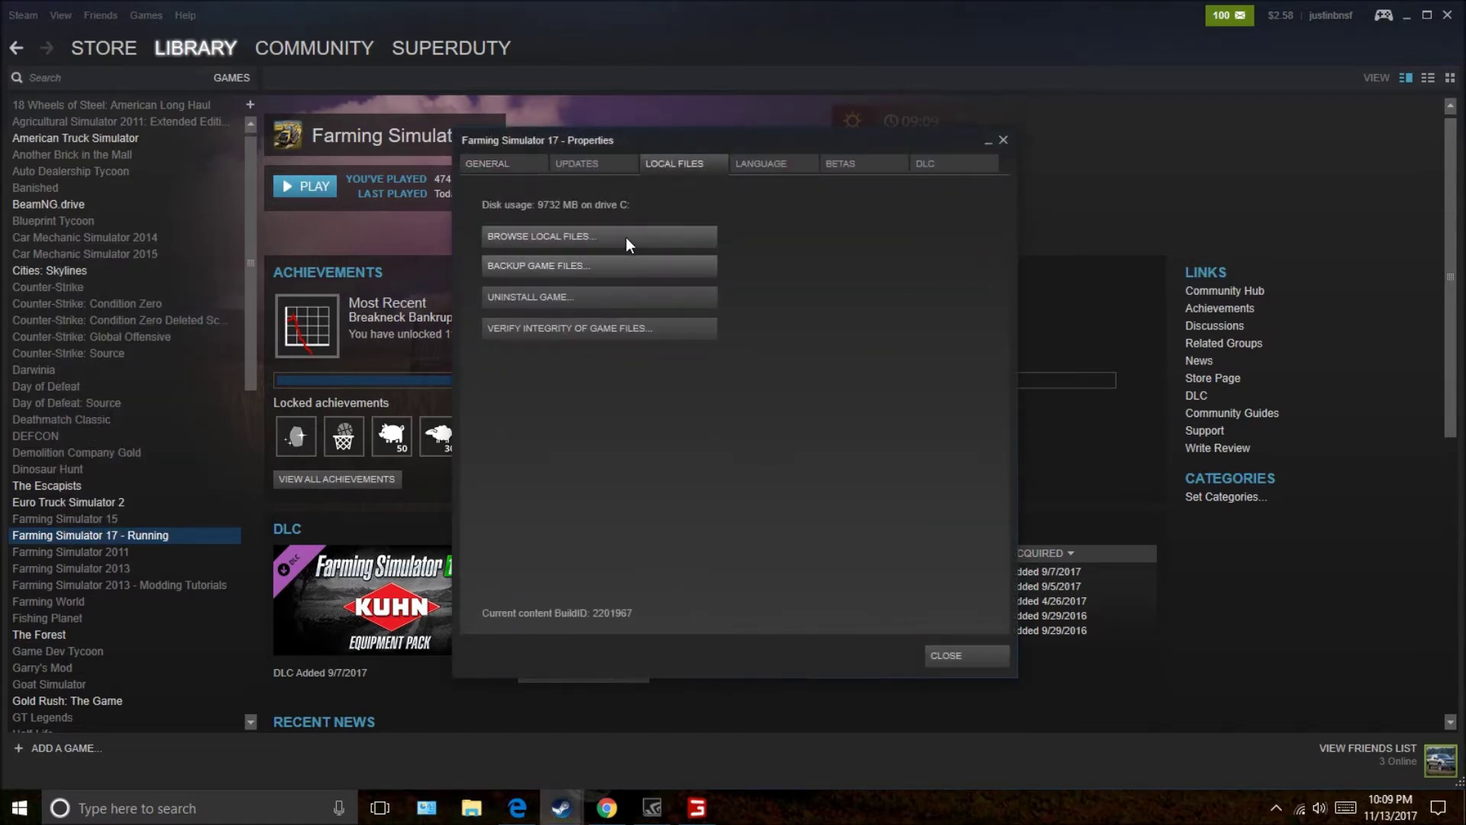
pyautogui.click(1004, 141)
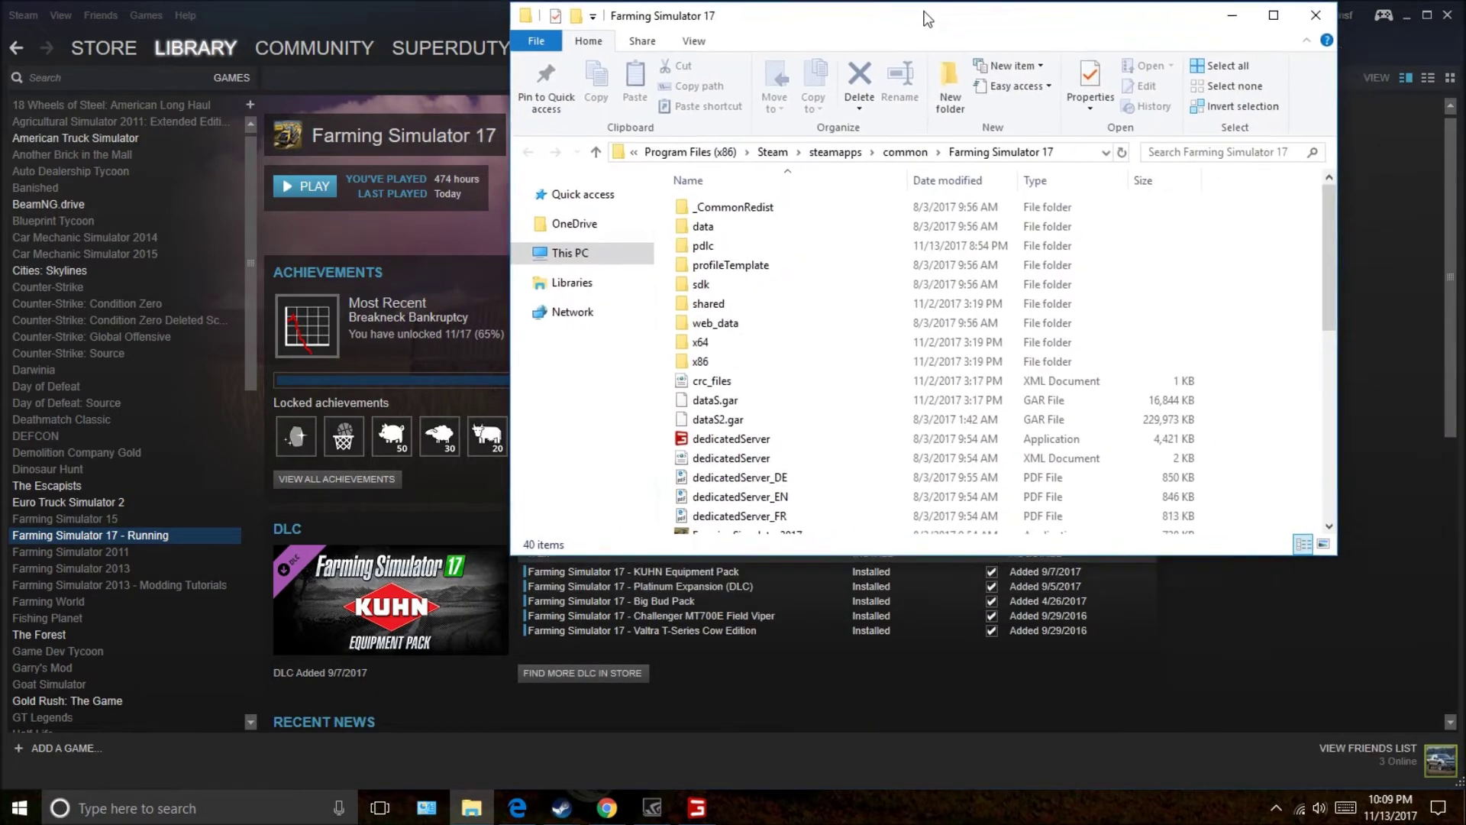
# Maximize the install folder, go into data\maps, then minimize Explorer.
pyautogui.doubleClick(810, 16)
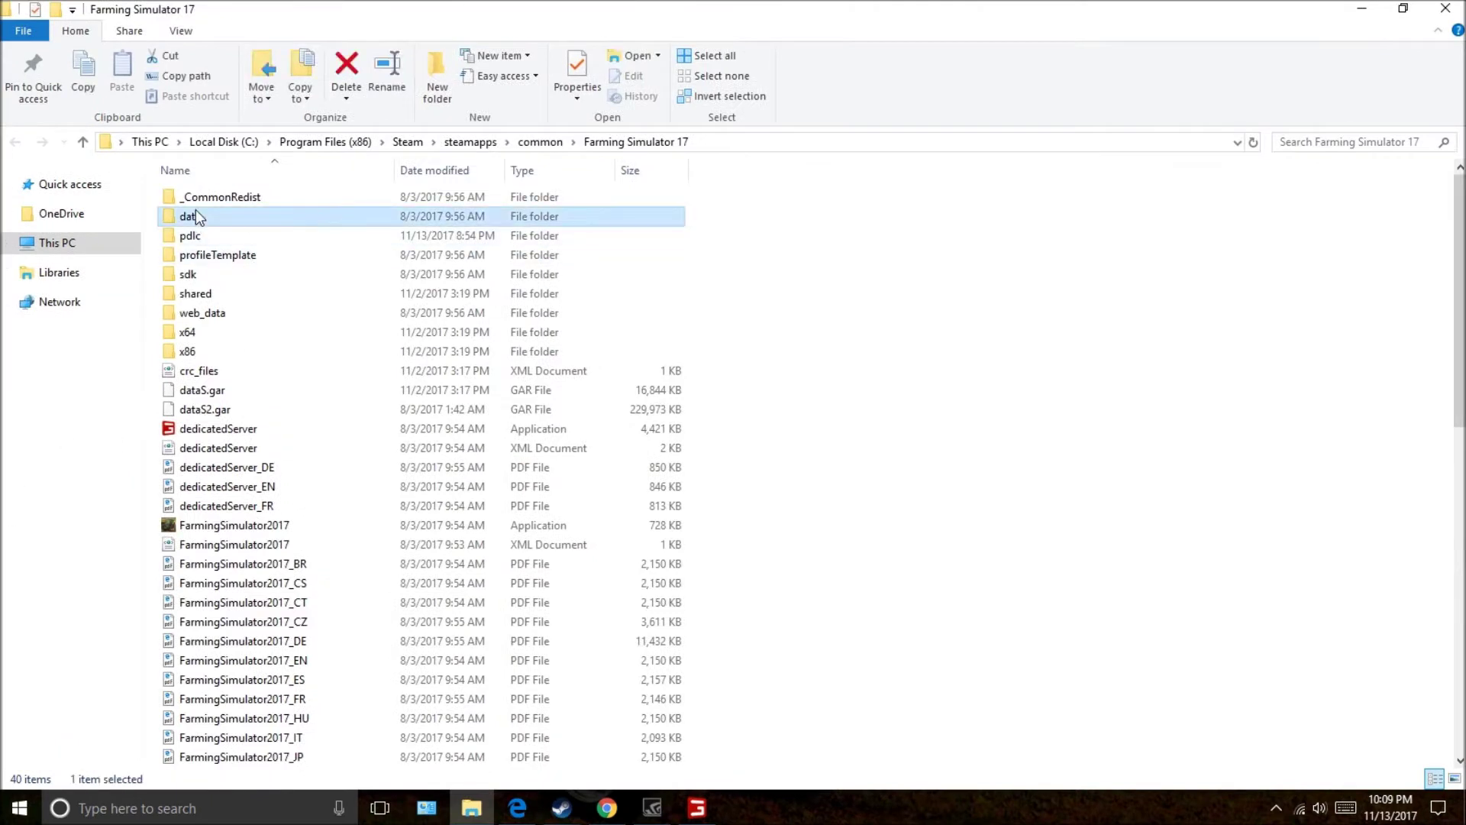
pyautogui.doubleClick(197, 219)
pyautogui.doubleClick(193, 255)
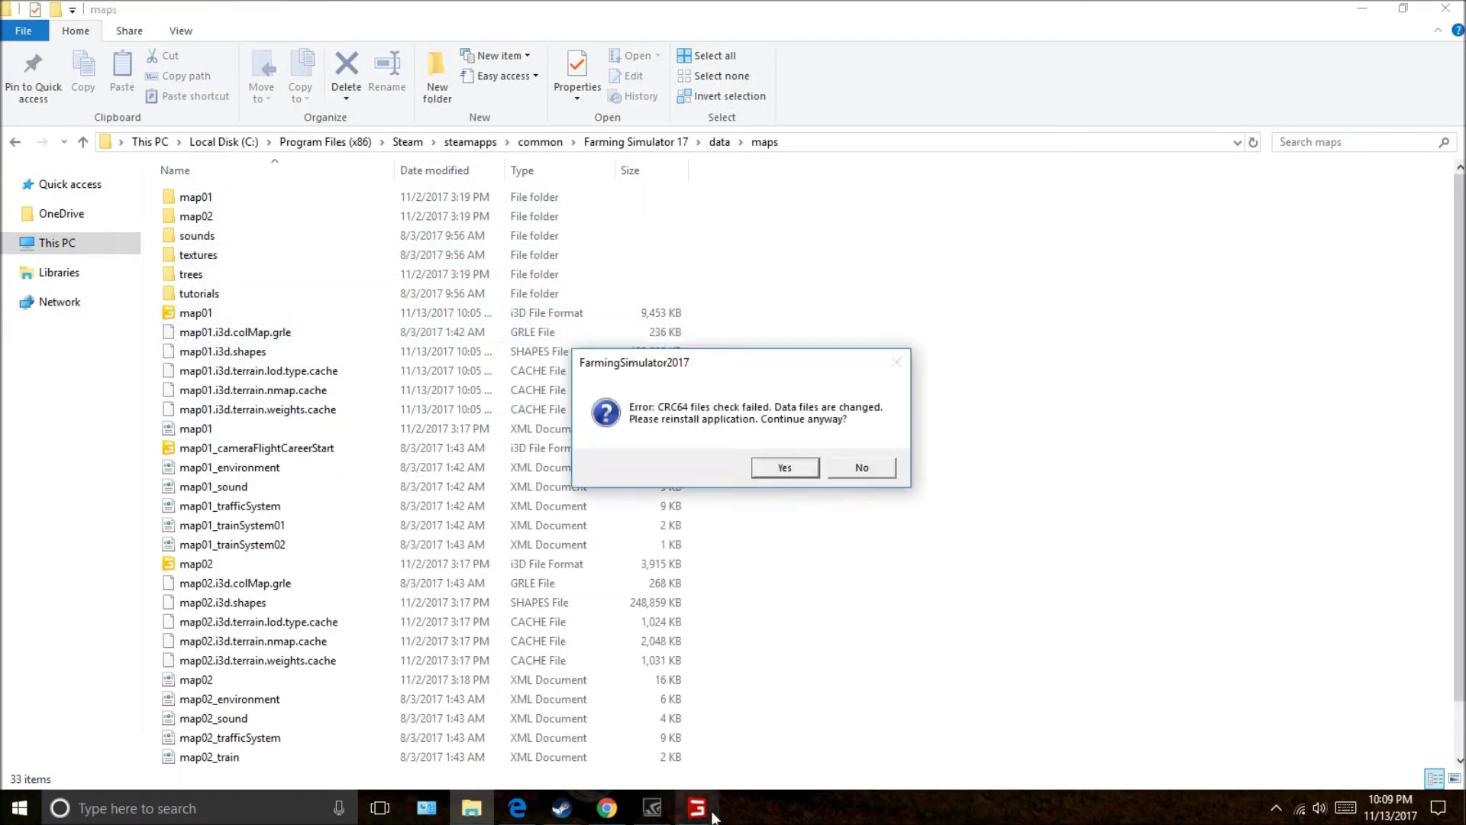
pyautogui.click(1361, 9)
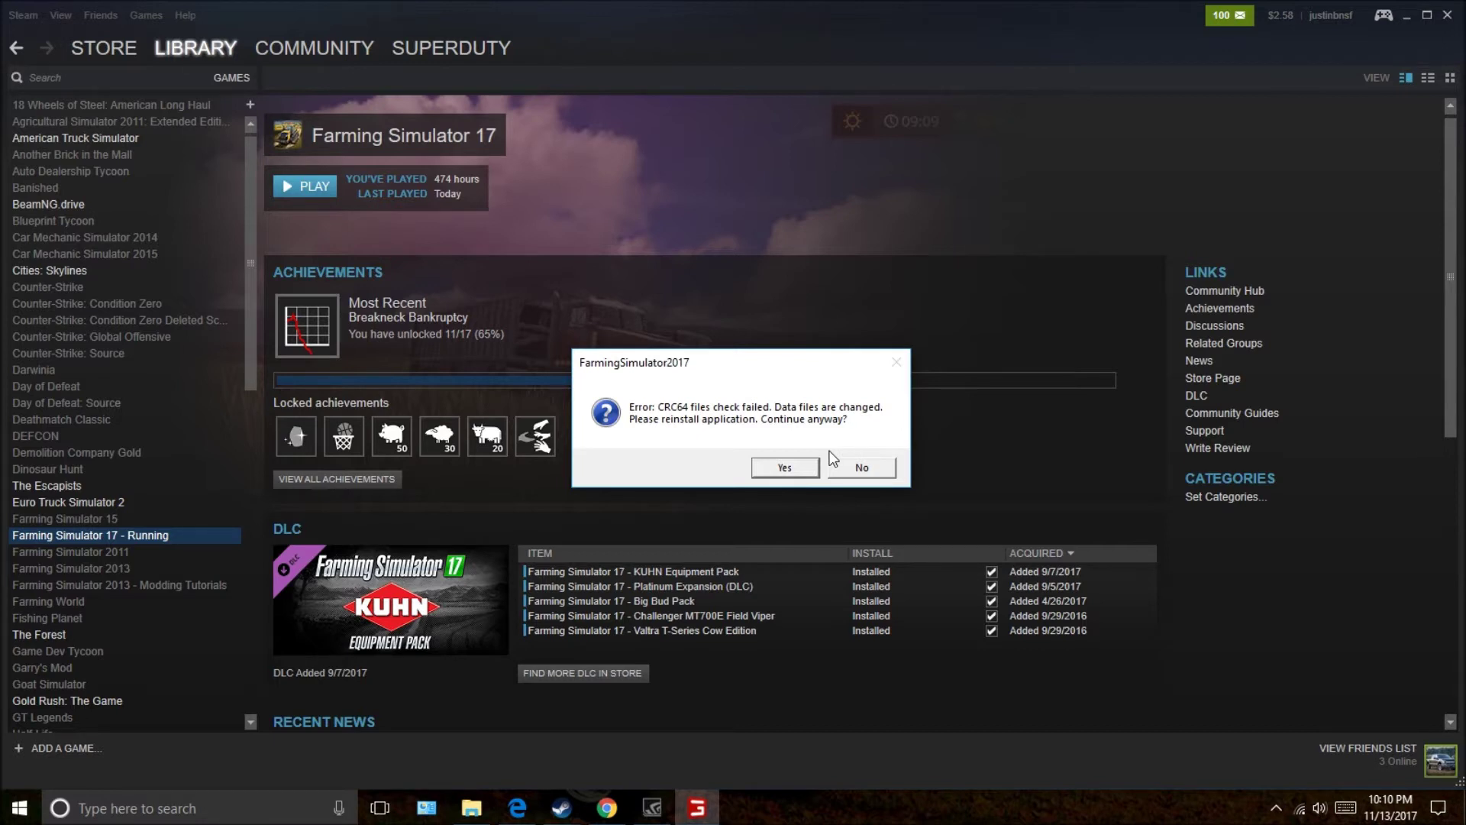
# Continue past the CRC64 error and pick Savegame 11 under Career.
pyautogui.click(803, 472)
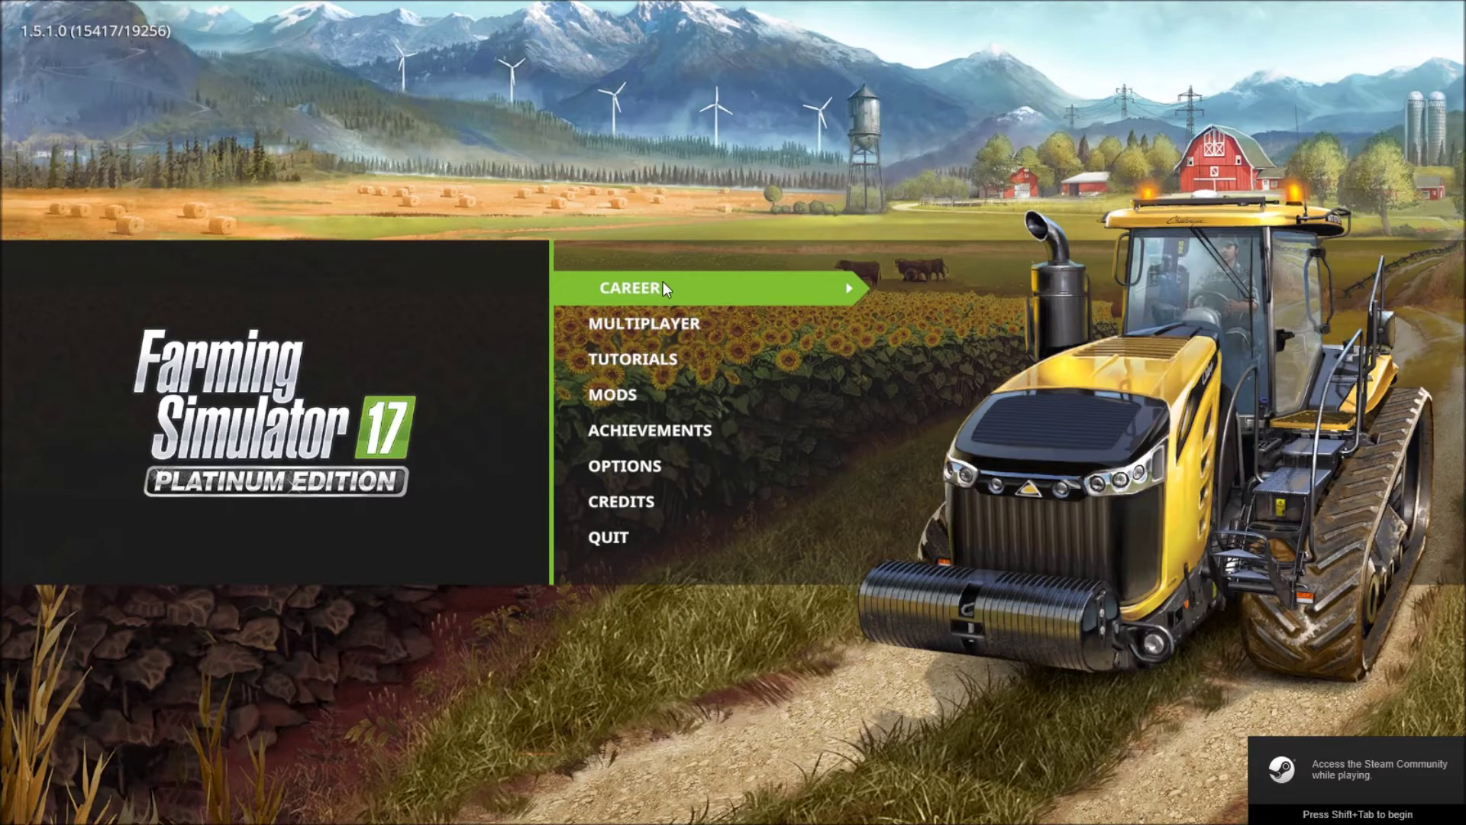
pyautogui.click(664, 281)
pyautogui.scroll(-5, 550, 362)
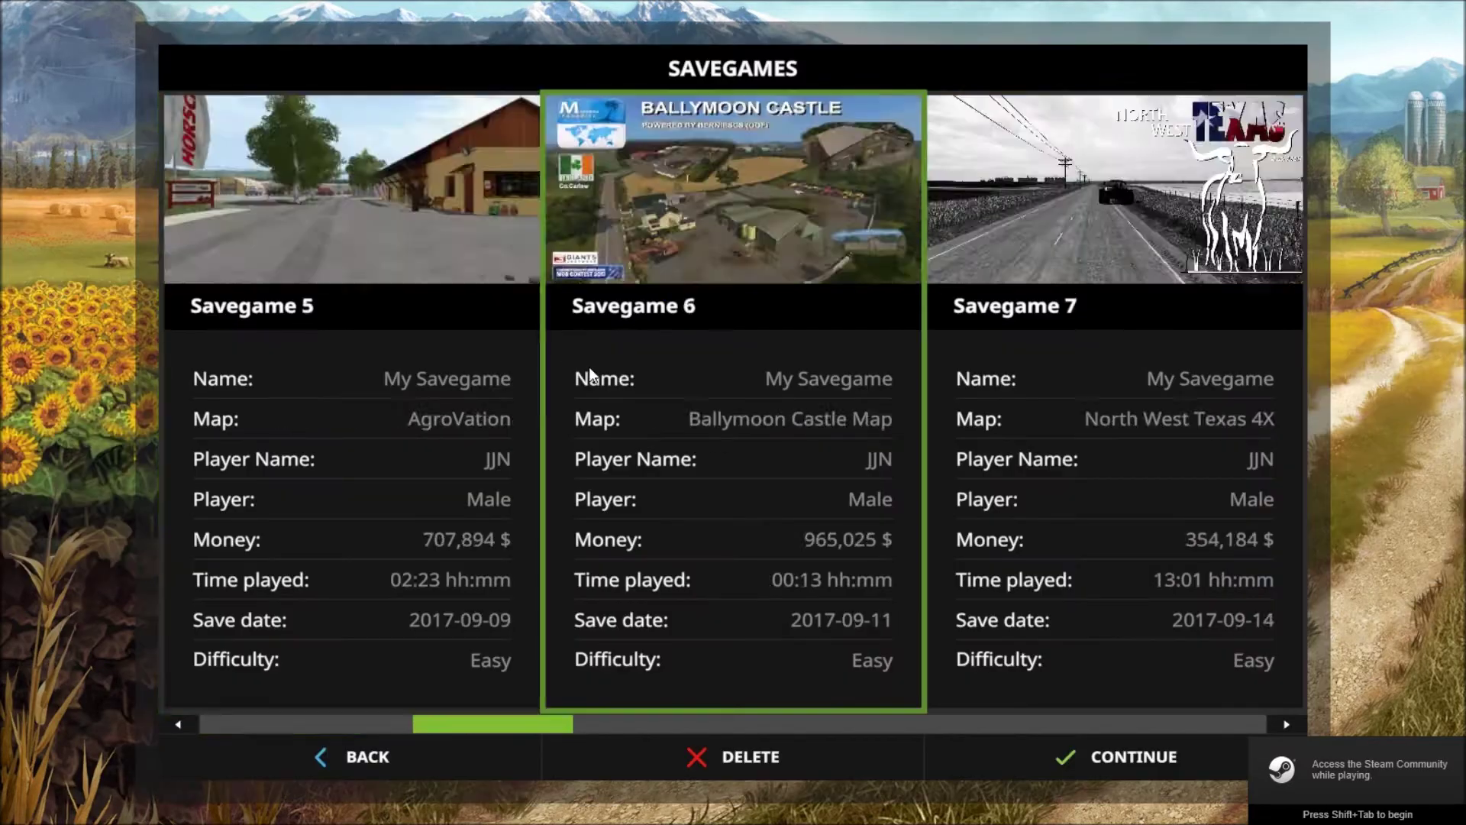
pyautogui.scroll(-6, 587, 367)
pyautogui.scroll(4, 592, 373)
pyautogui.scroll(-3, 595, 369)
pyautogui.click(593, 362)
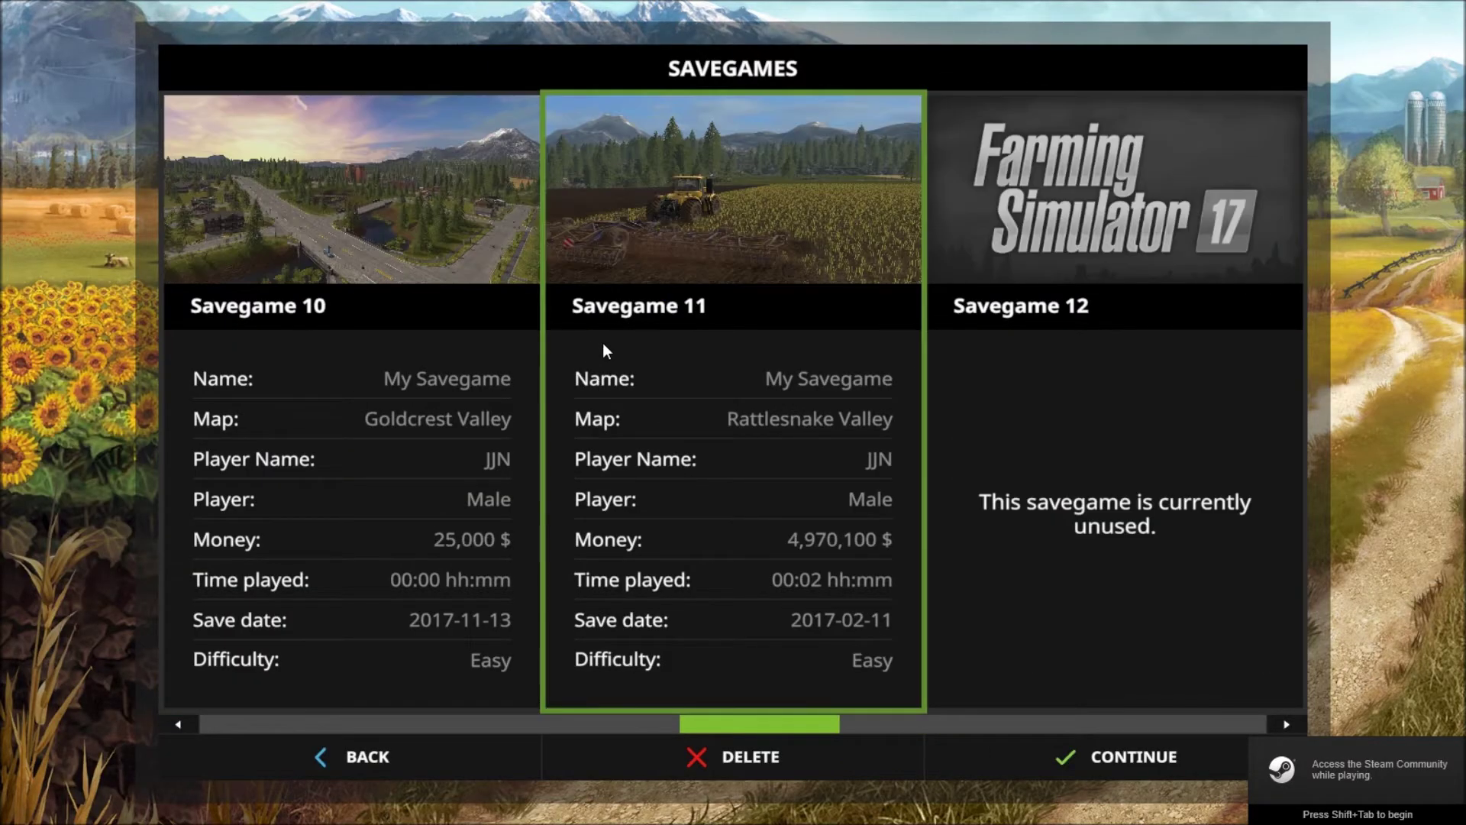
pyautogui.scroll(-1, 559, 347)
pyautogui.scroll(-2, 622, 370)
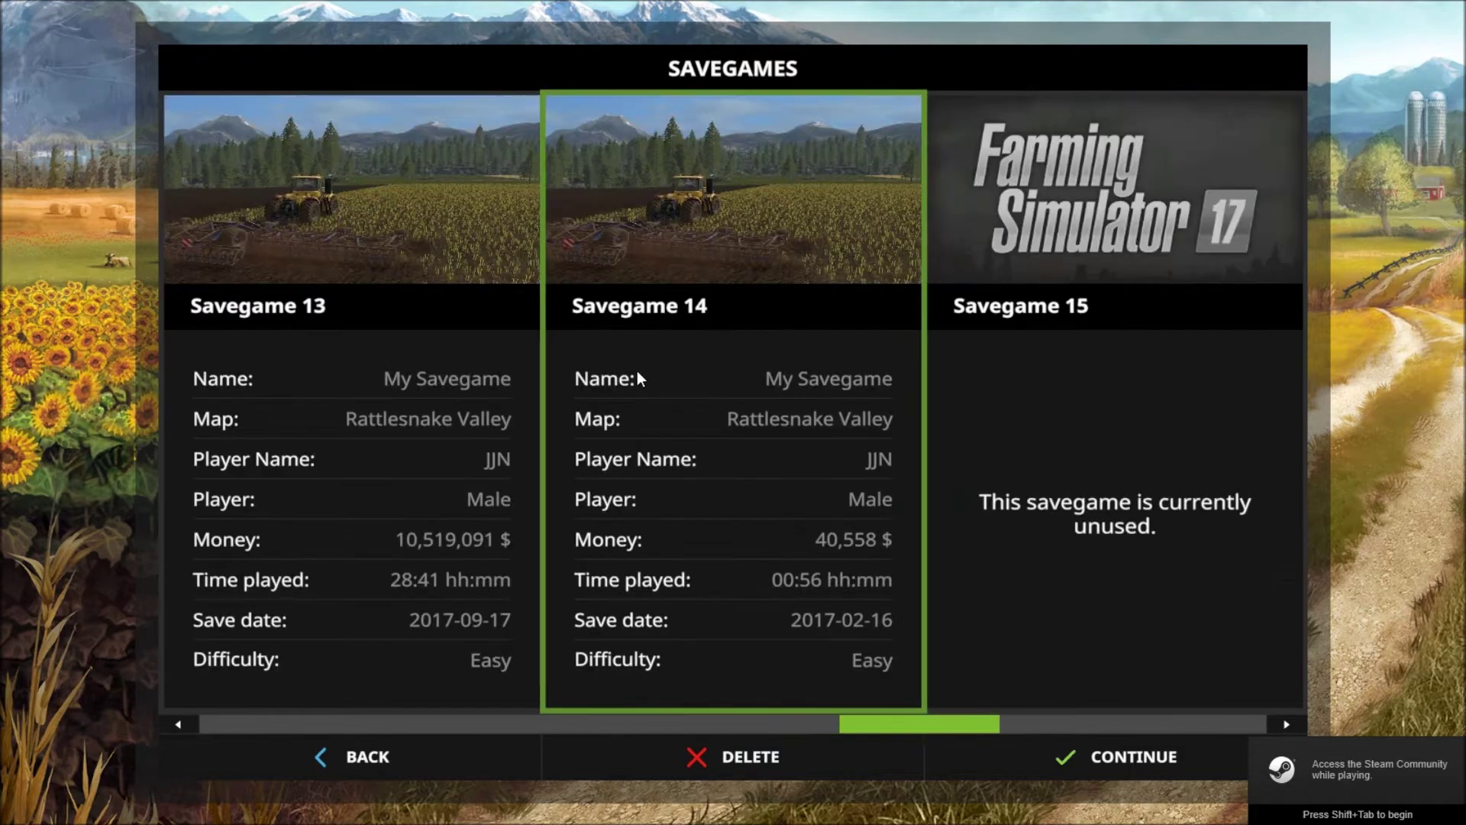
pyautogui.scroll(-1, 637, 369)
# Start a Normal-difficulty Goldcrest Valley career and enter the game.
pyautogui.click(637, 371)
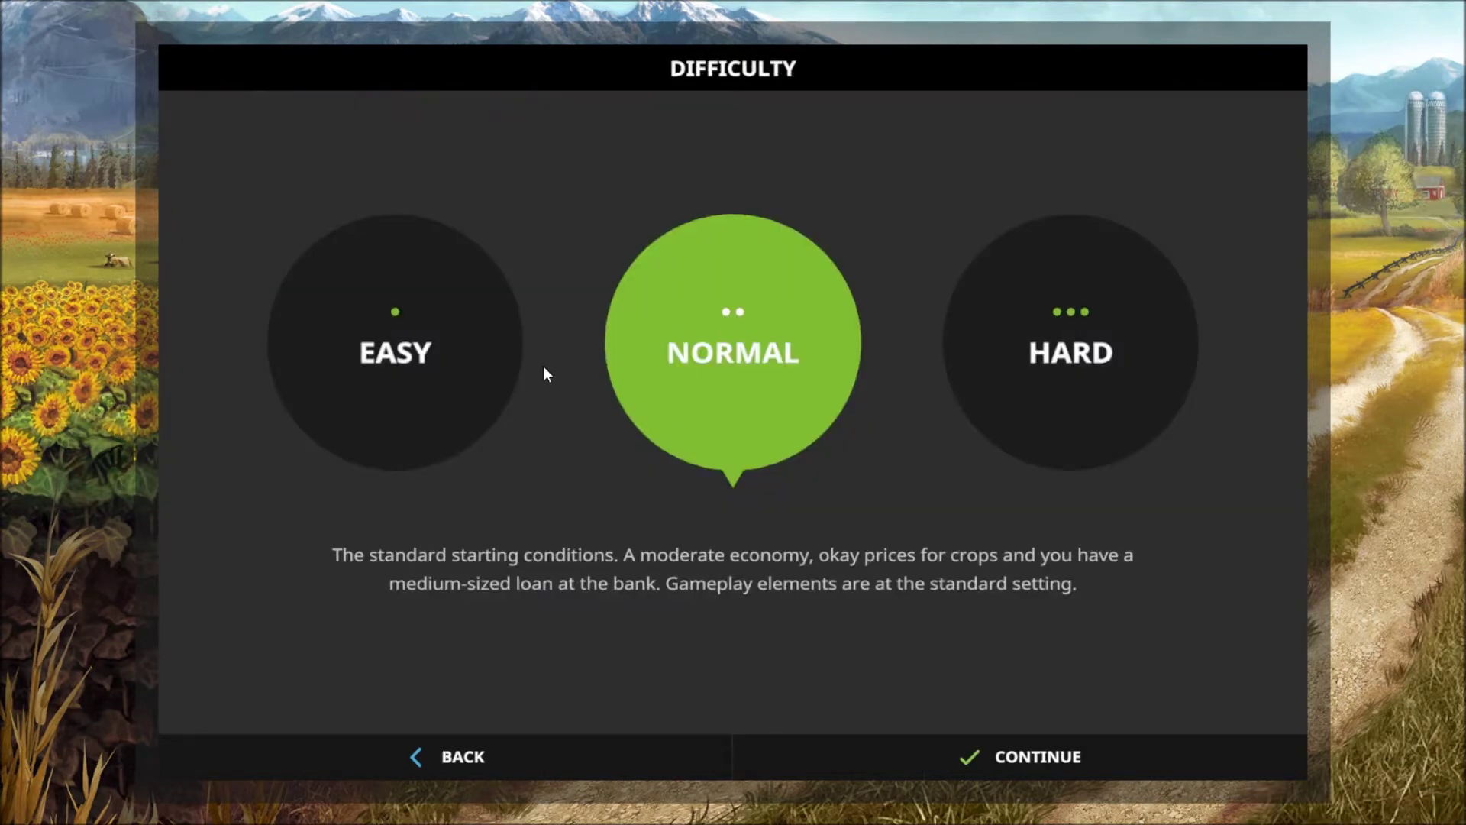
pyautogui.click(447, 347)
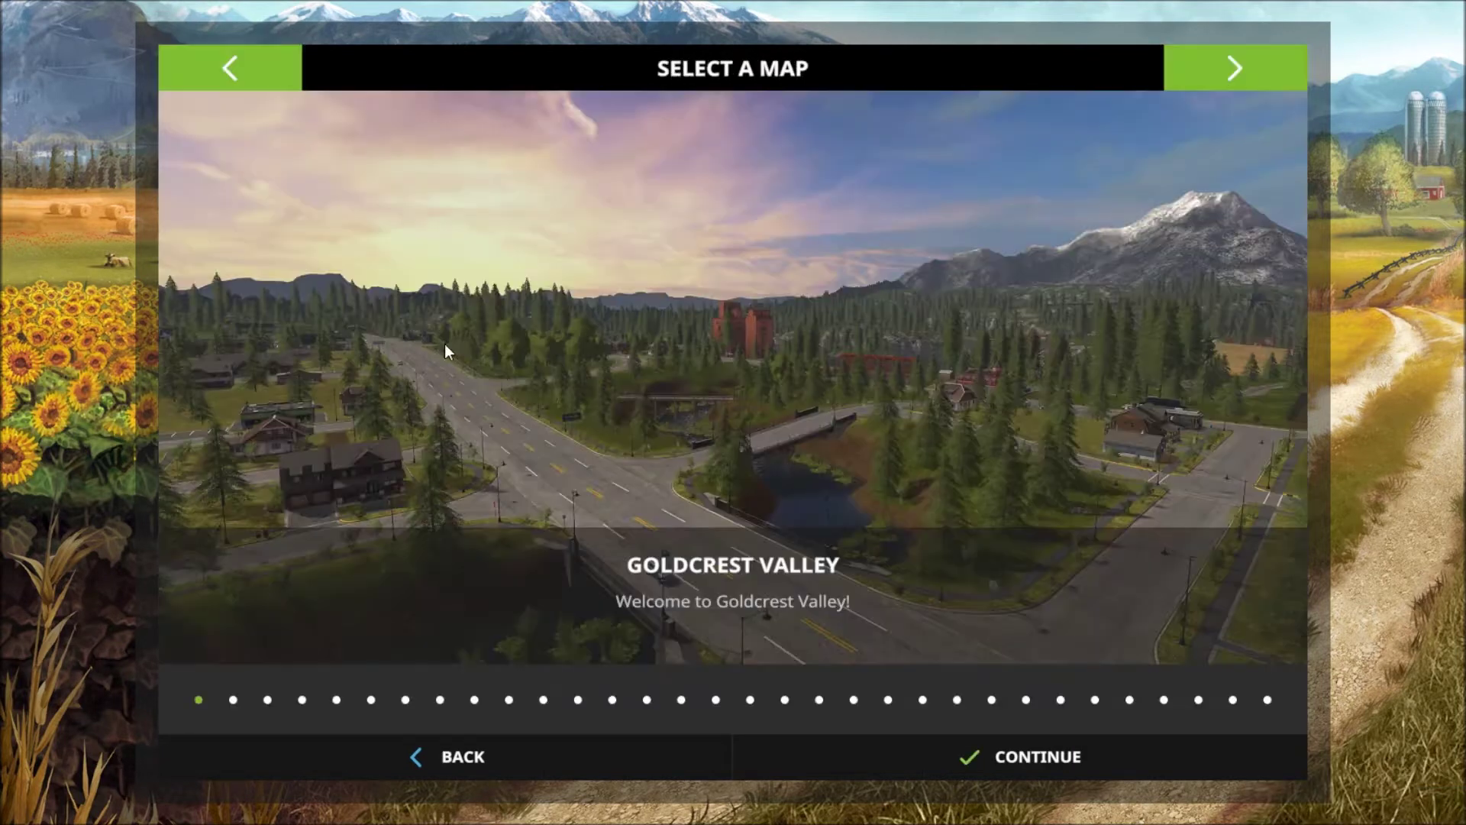
pyautogui.click(1029, 773)
pyautogui.click(1017, 763)
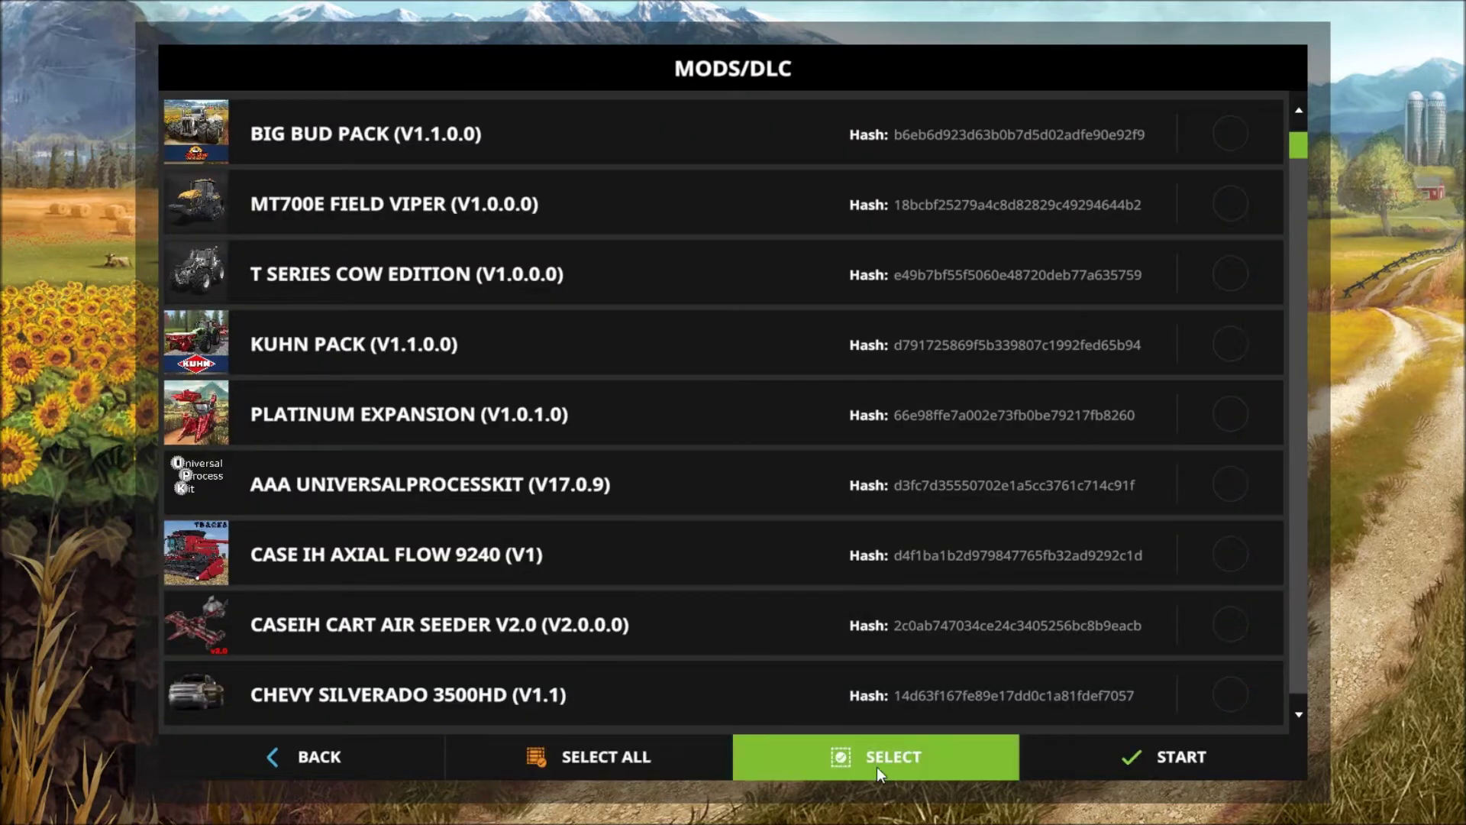
pyautogui.click(1100, 773)
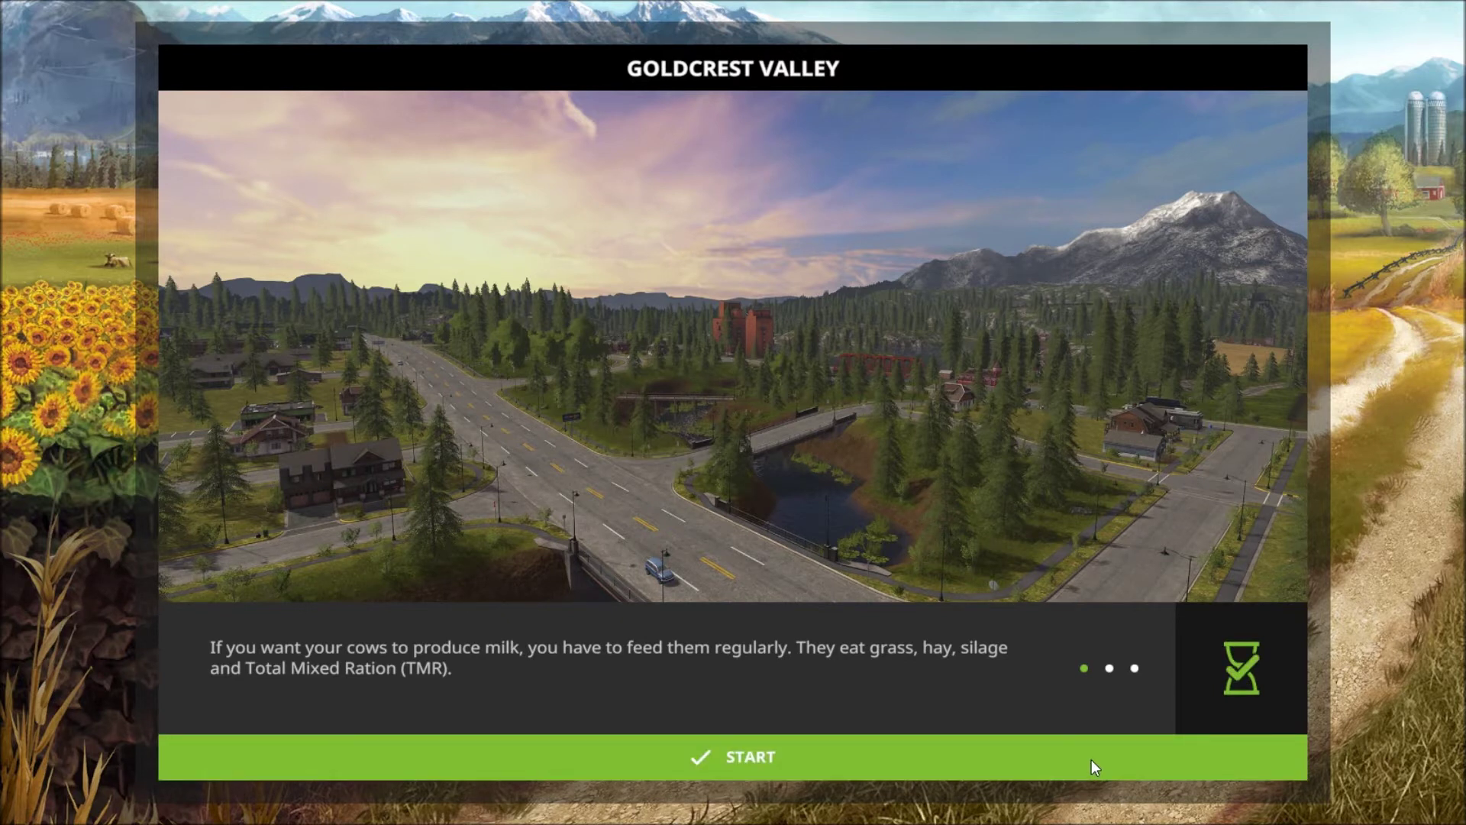
pyautogui.click(1090, 759)
# Skip the guided tour and dismiss the start-the-tour-later notice.
pyautogui.click(893, 547)
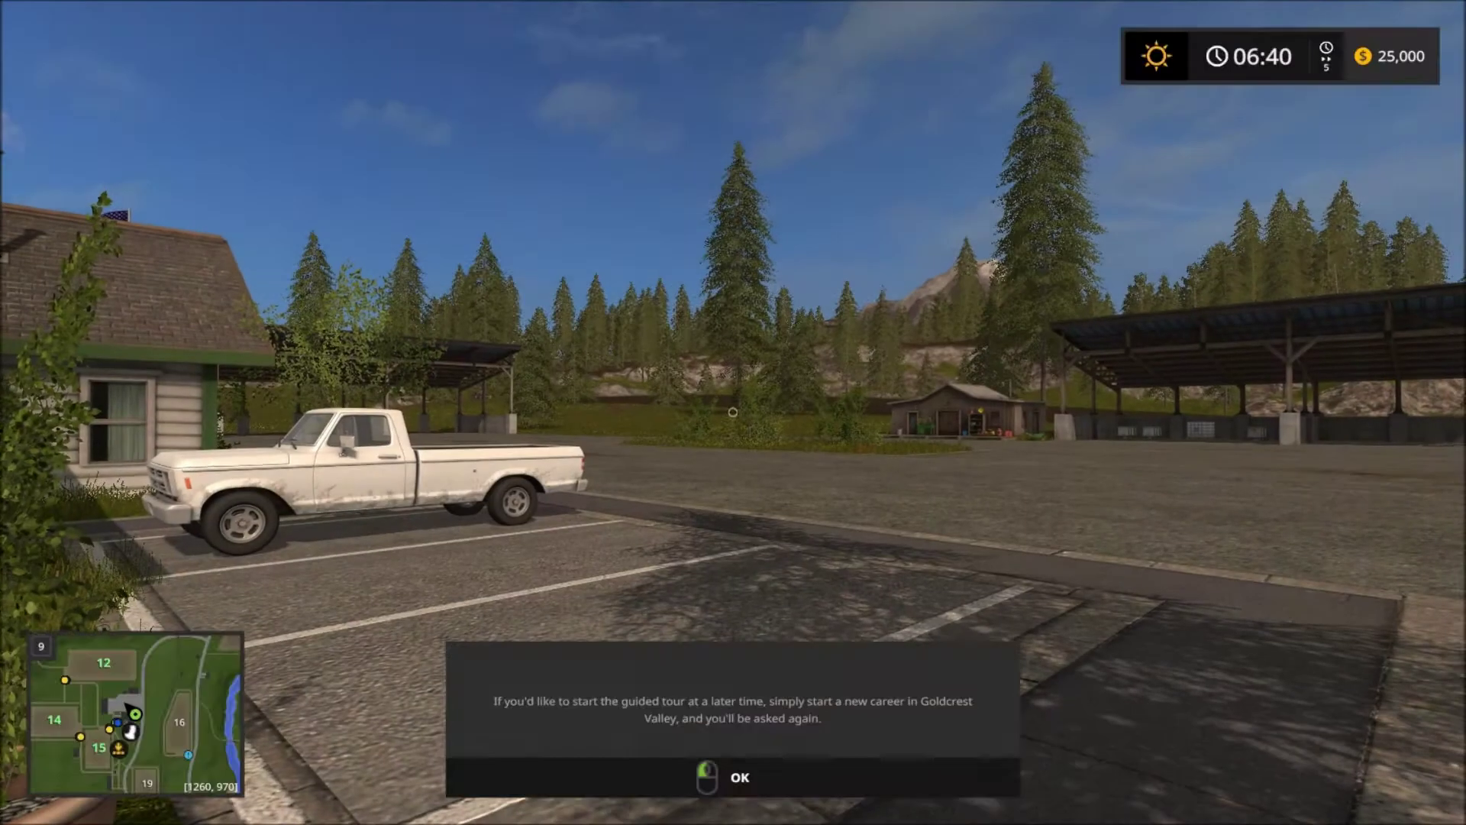
pyautogui.press('Escape')
pyautogui.press('Escape')
pyautogui.click(733, 413)
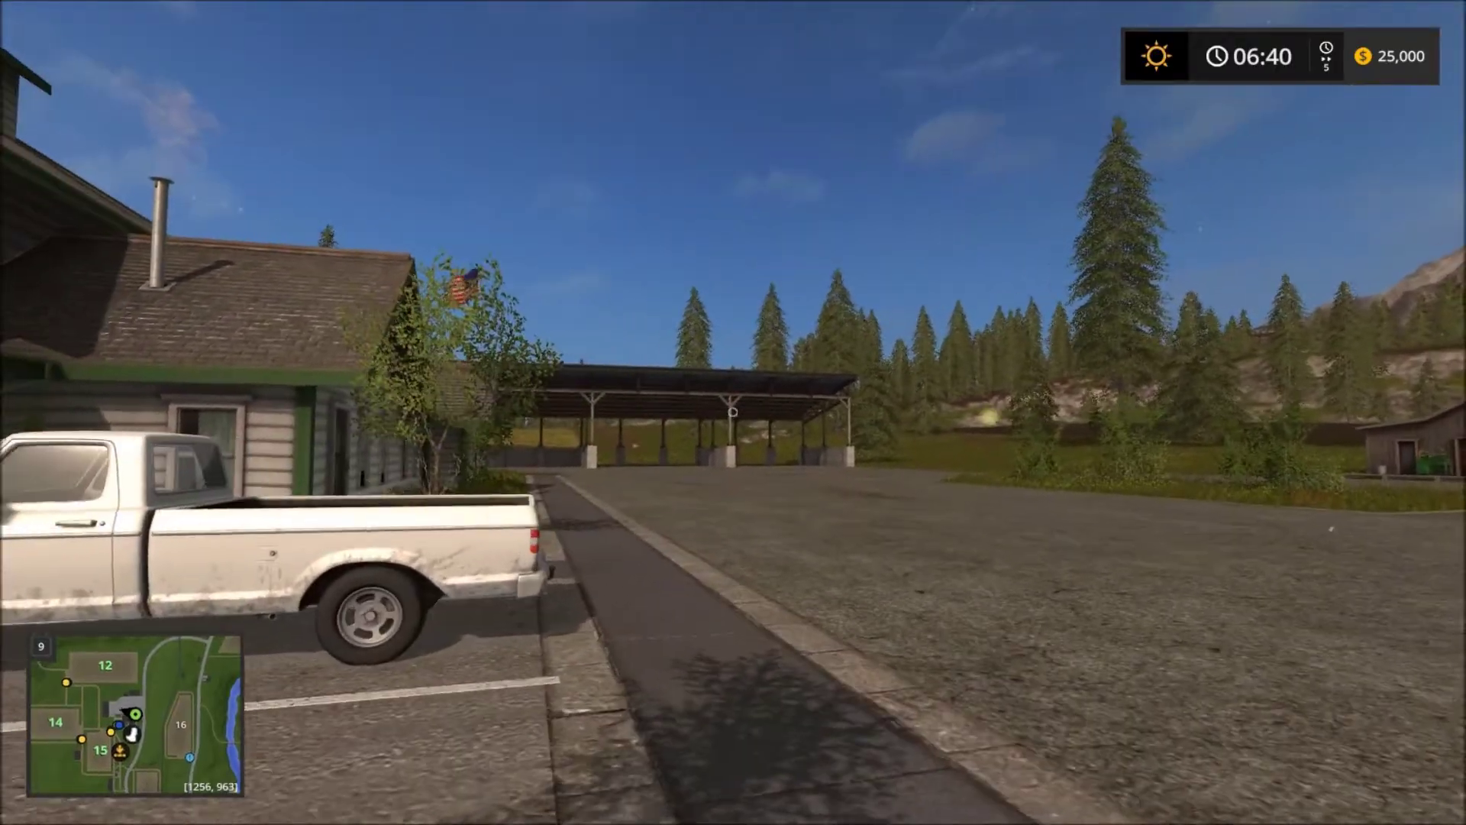
pyautogui.press('Escape')
# Check the Finances and Statistics pages, then quit the career back to Steam.
pyautogui.click(1199, 65)
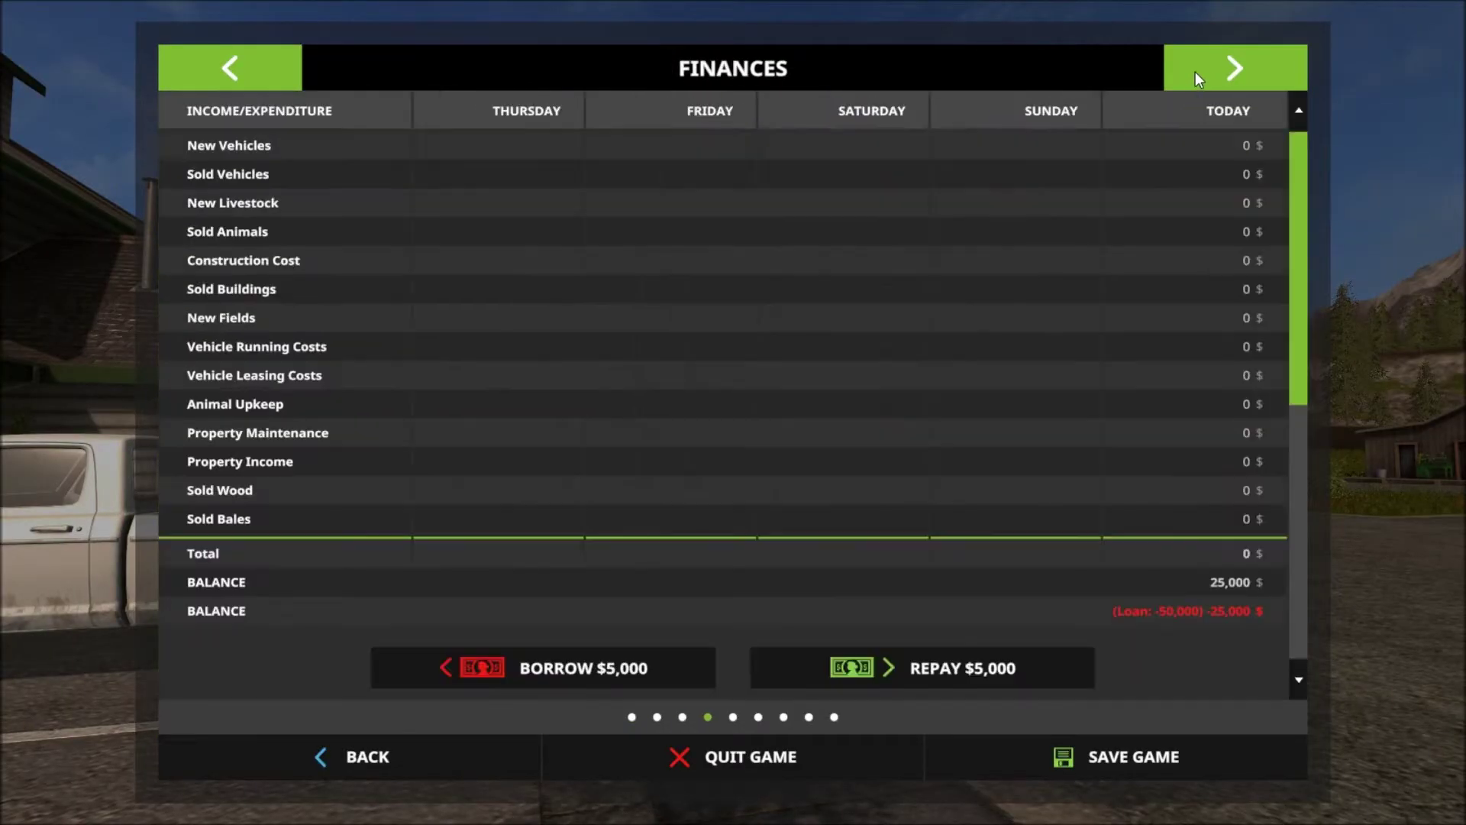
pyautogui.click(1194, 73)
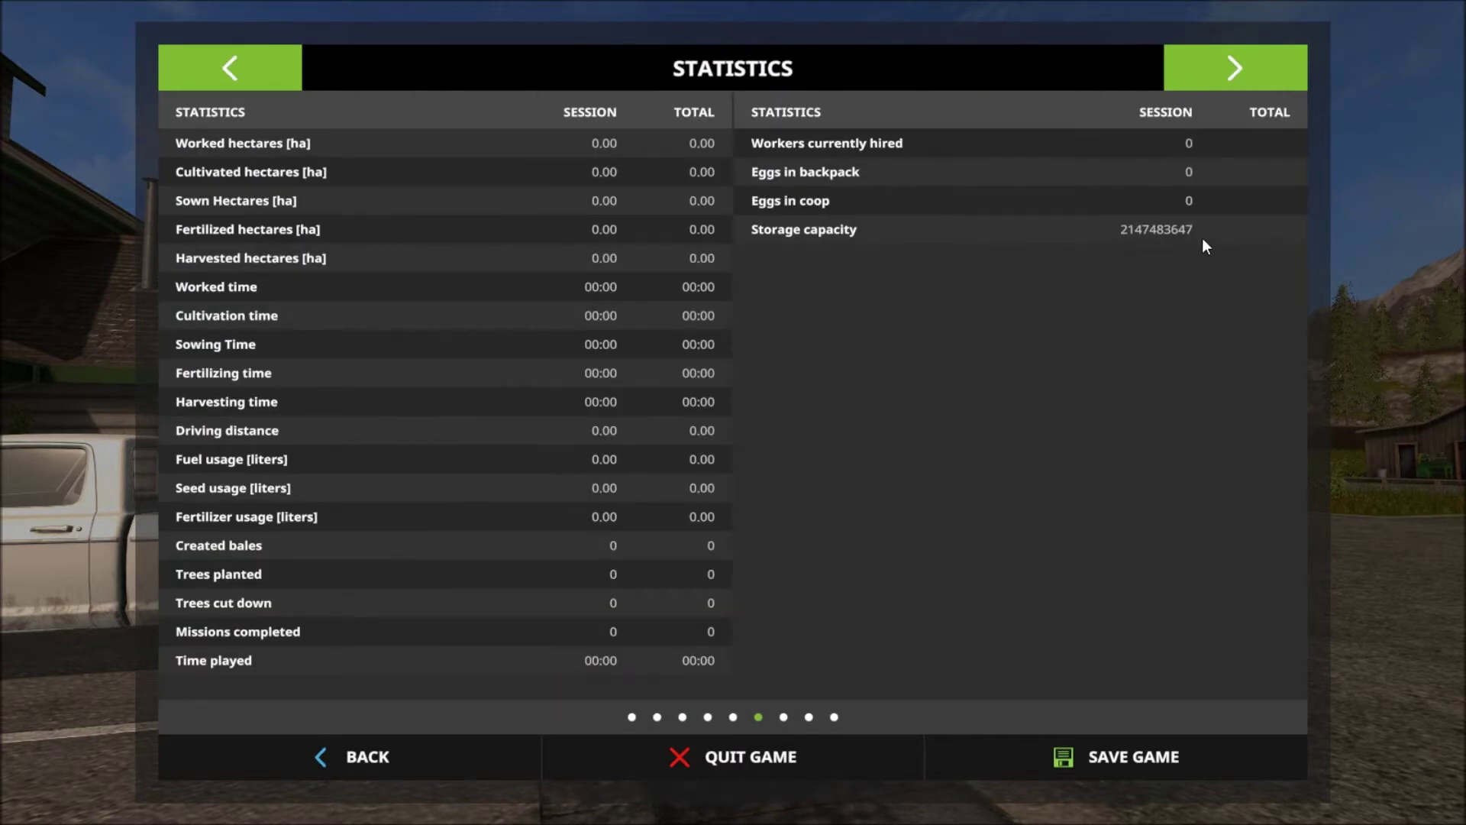
pyautogui.press('Escape')
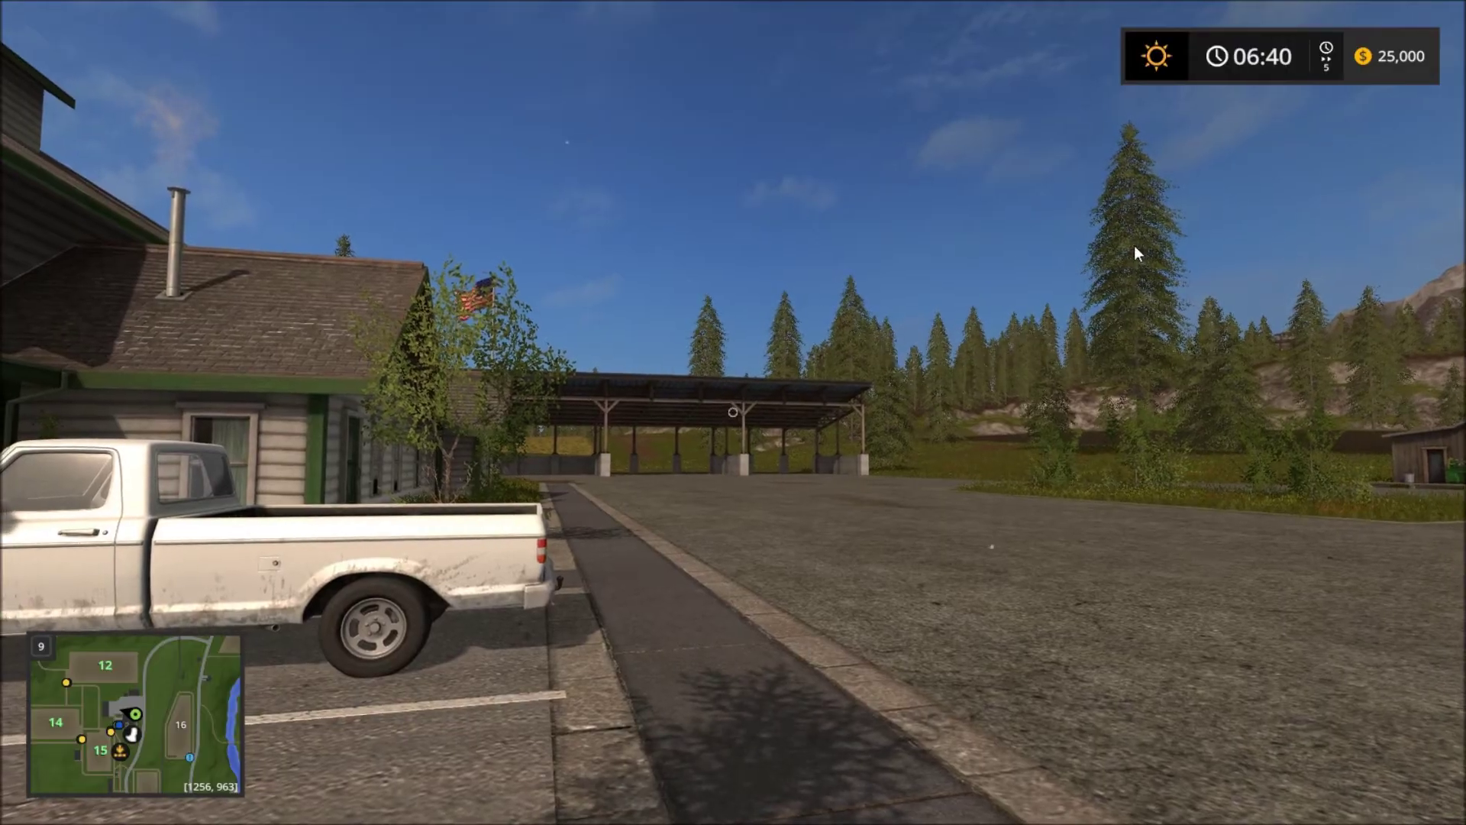
pyautogui.press('Escape')
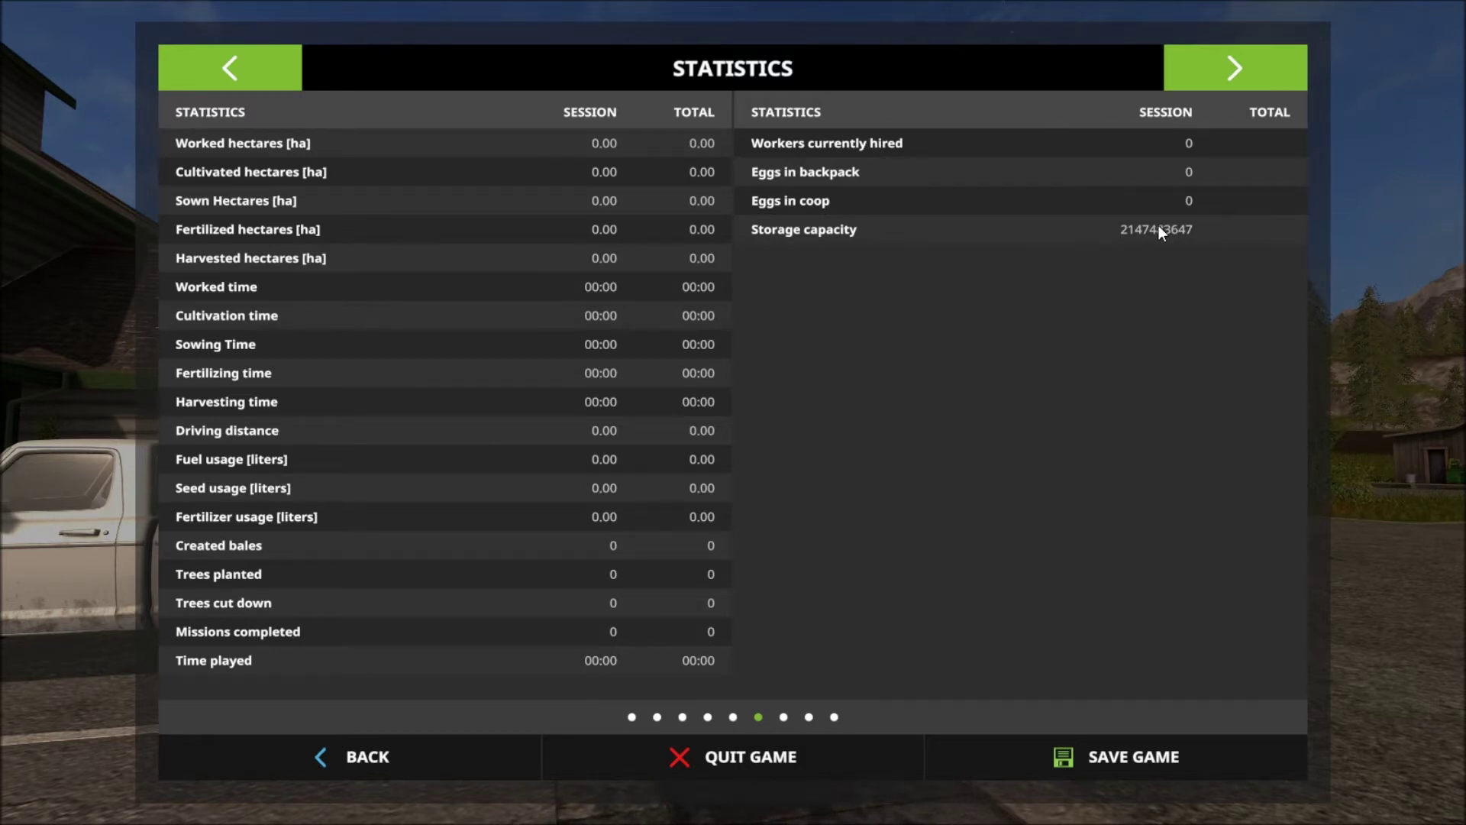
pyautogui.press('Escape')
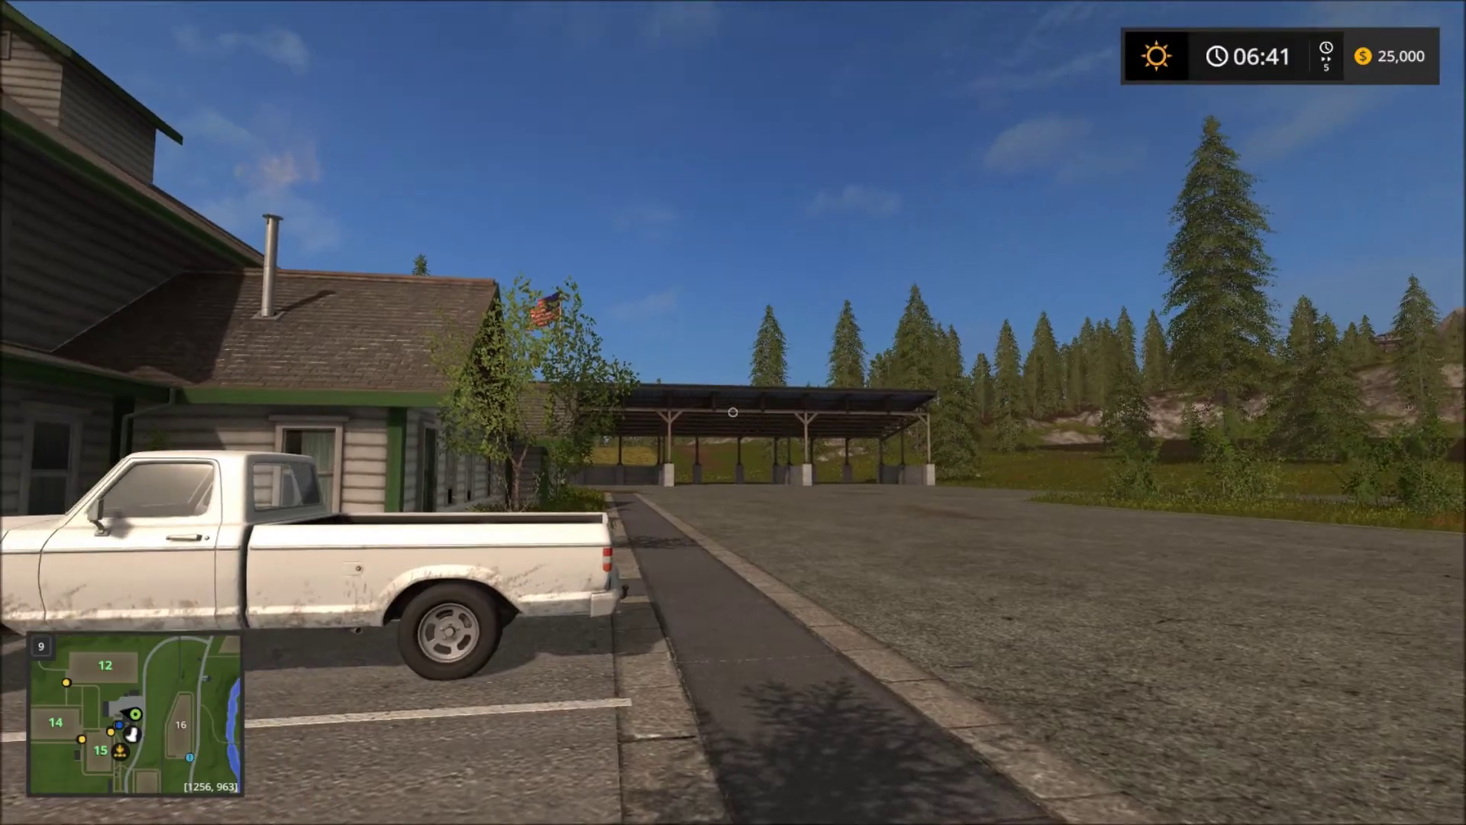
pyautogui.press('Escape')
pyautogui.click(868, 779)
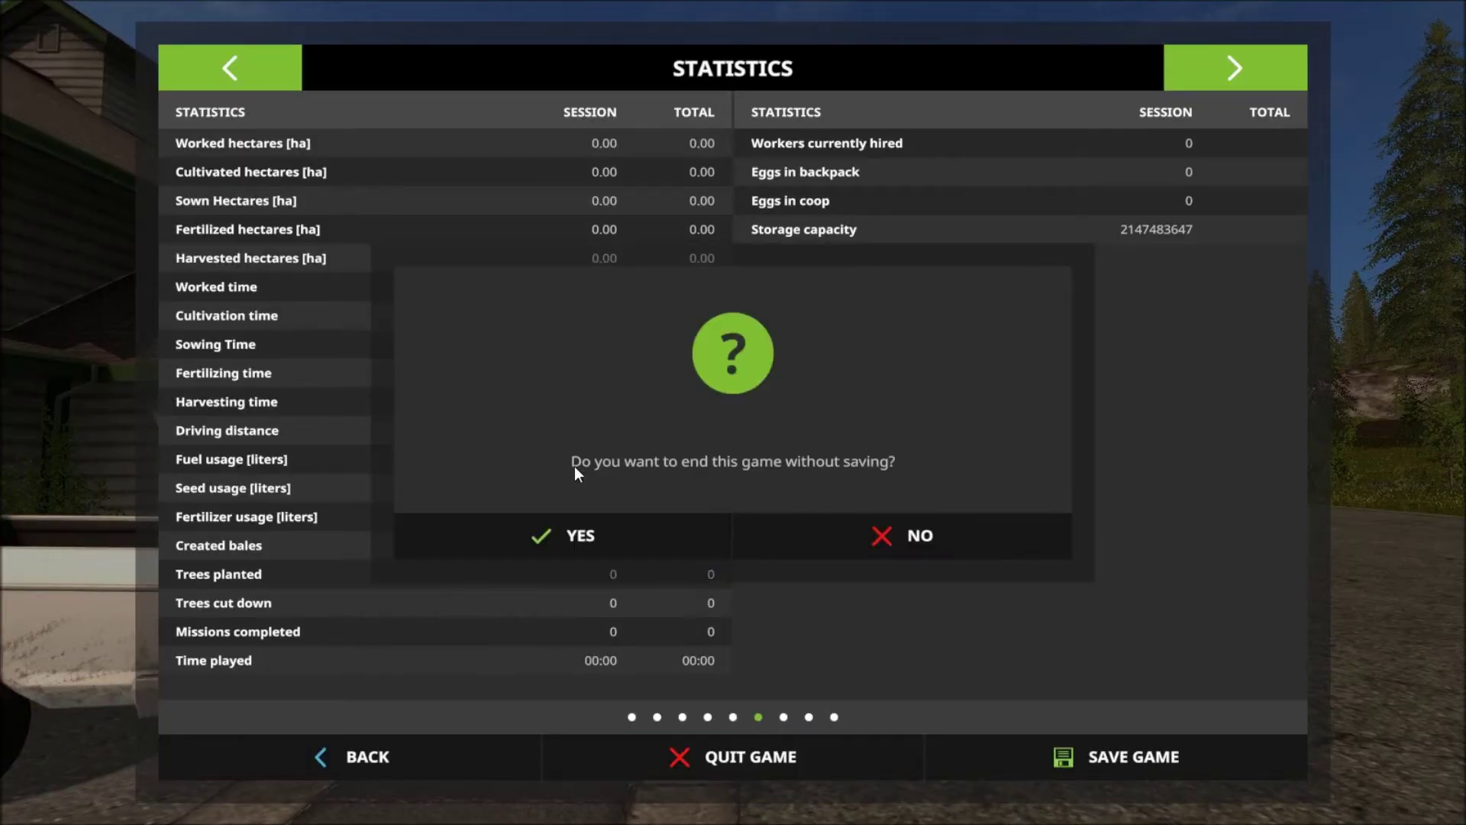
pyautogui.click(646, 531)
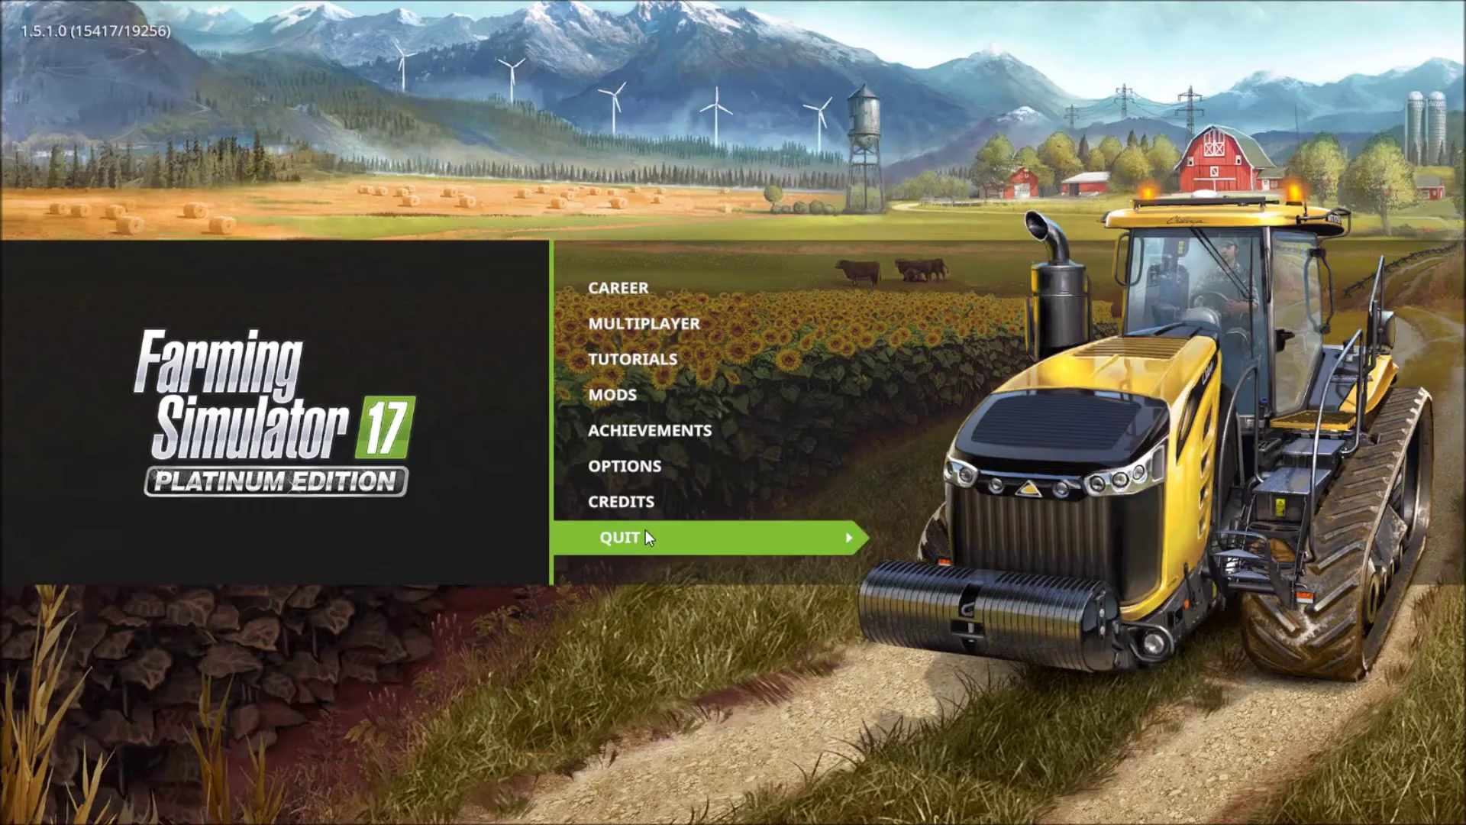
# Browse Farming Simulator 17's local files and open data\maps\map01.i3d in GIANTS Editor.
pyautogui.rightClick(151, 536)
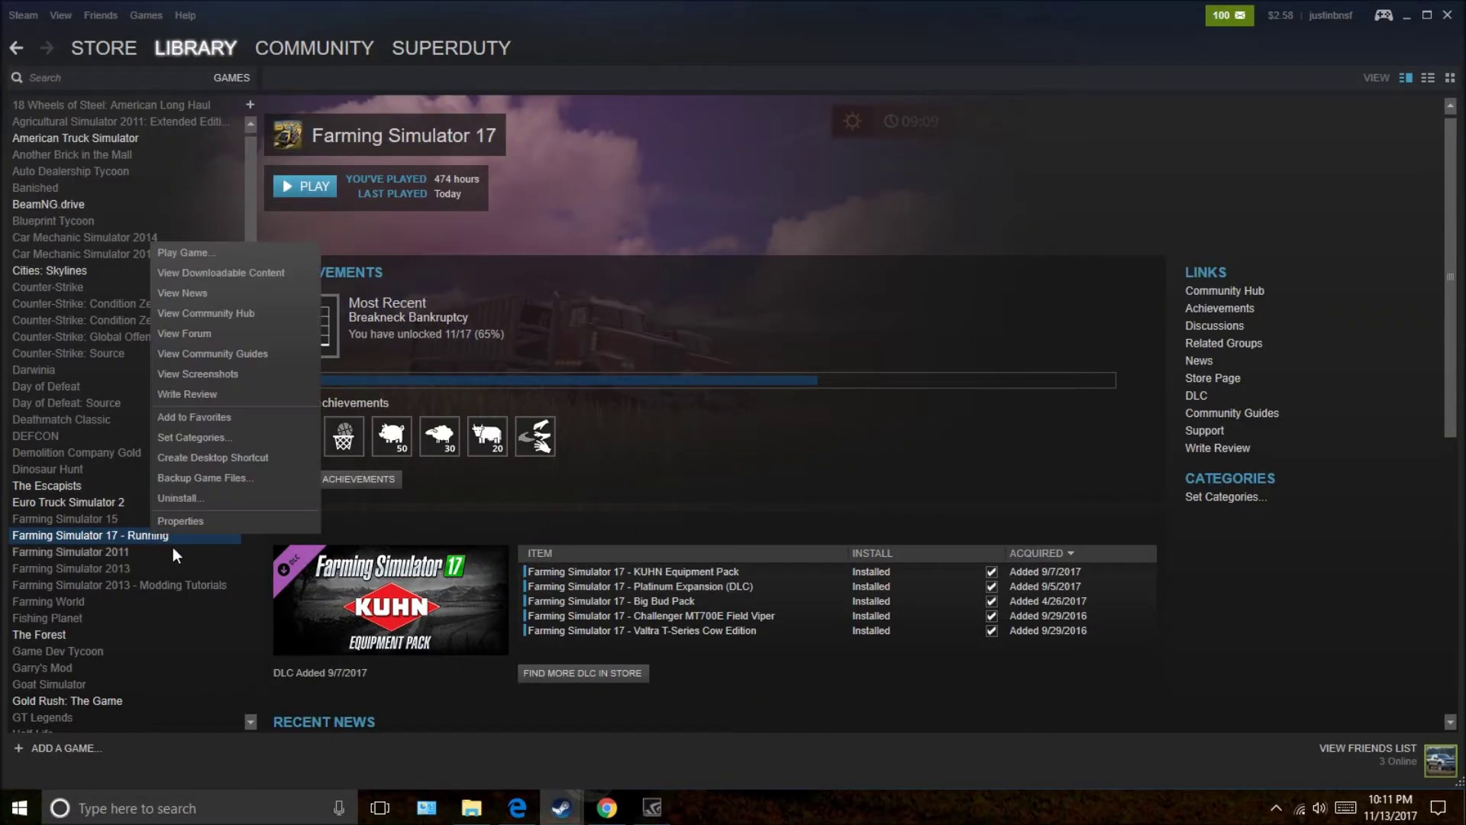
pyautogui.click(308, 510)
pyautogui.click(671, 164)
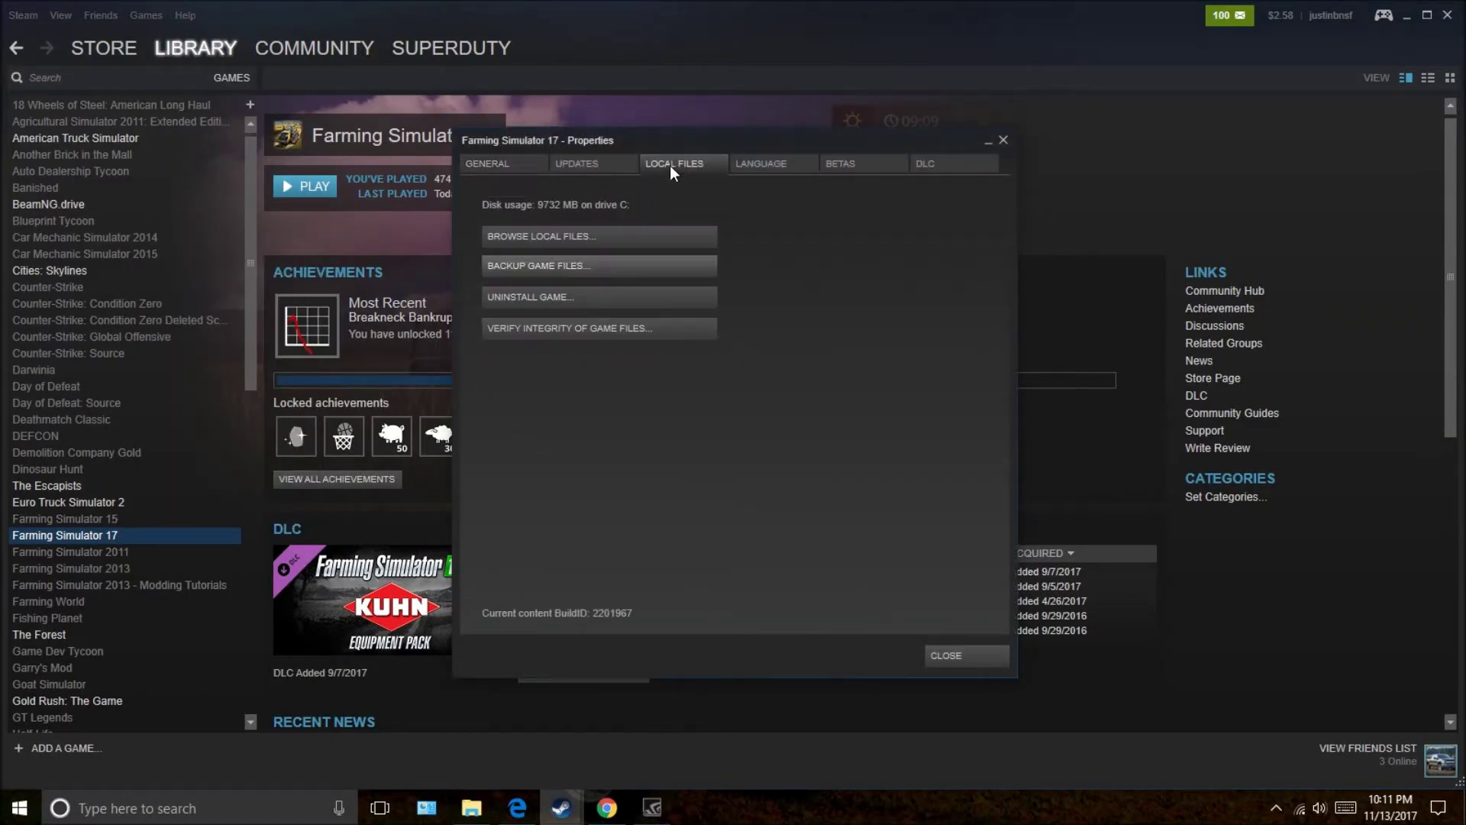
pyautogui.click(669, 241)
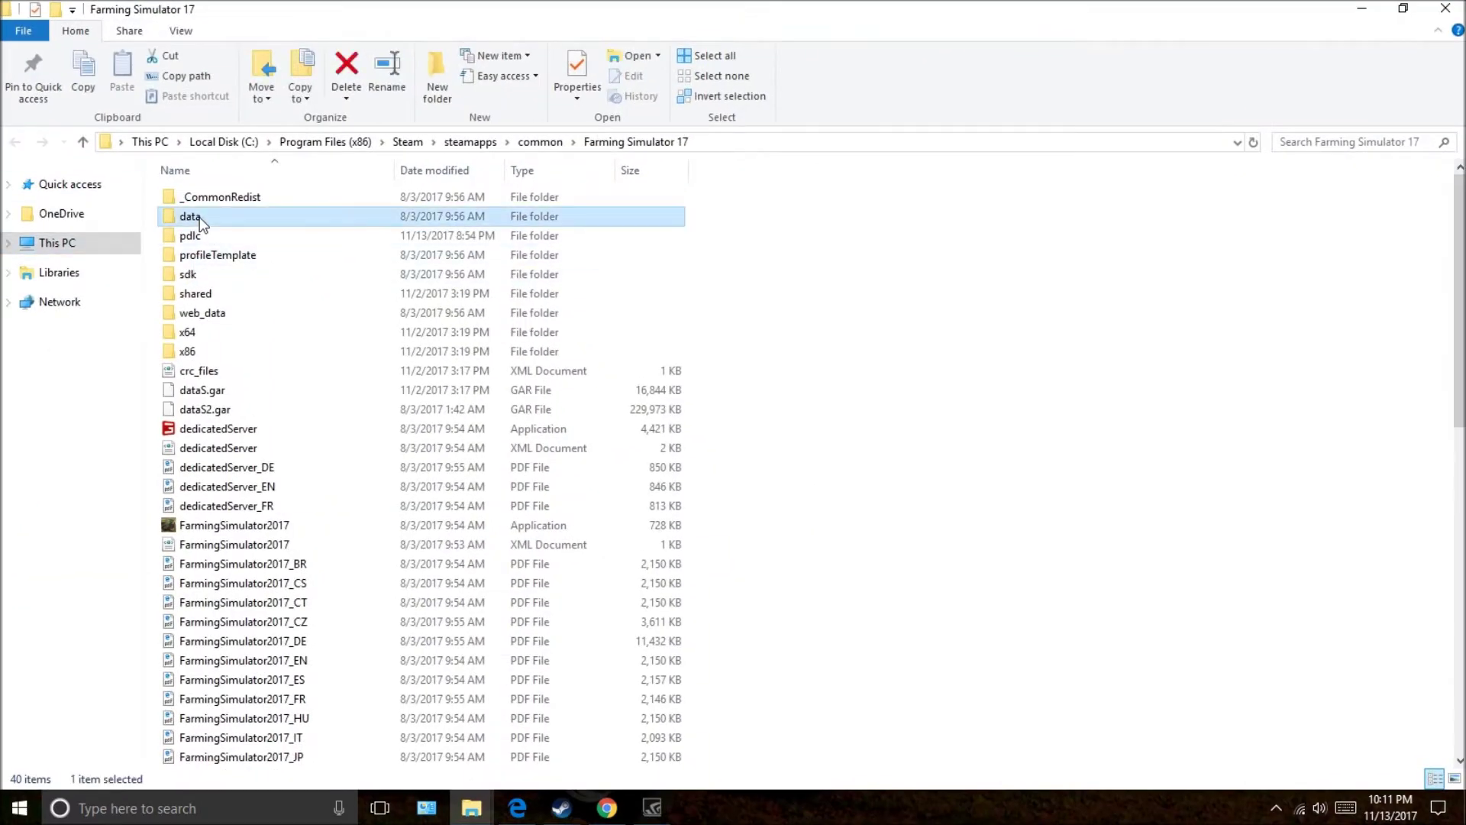
pyautogui.doubleClick(200, 217)
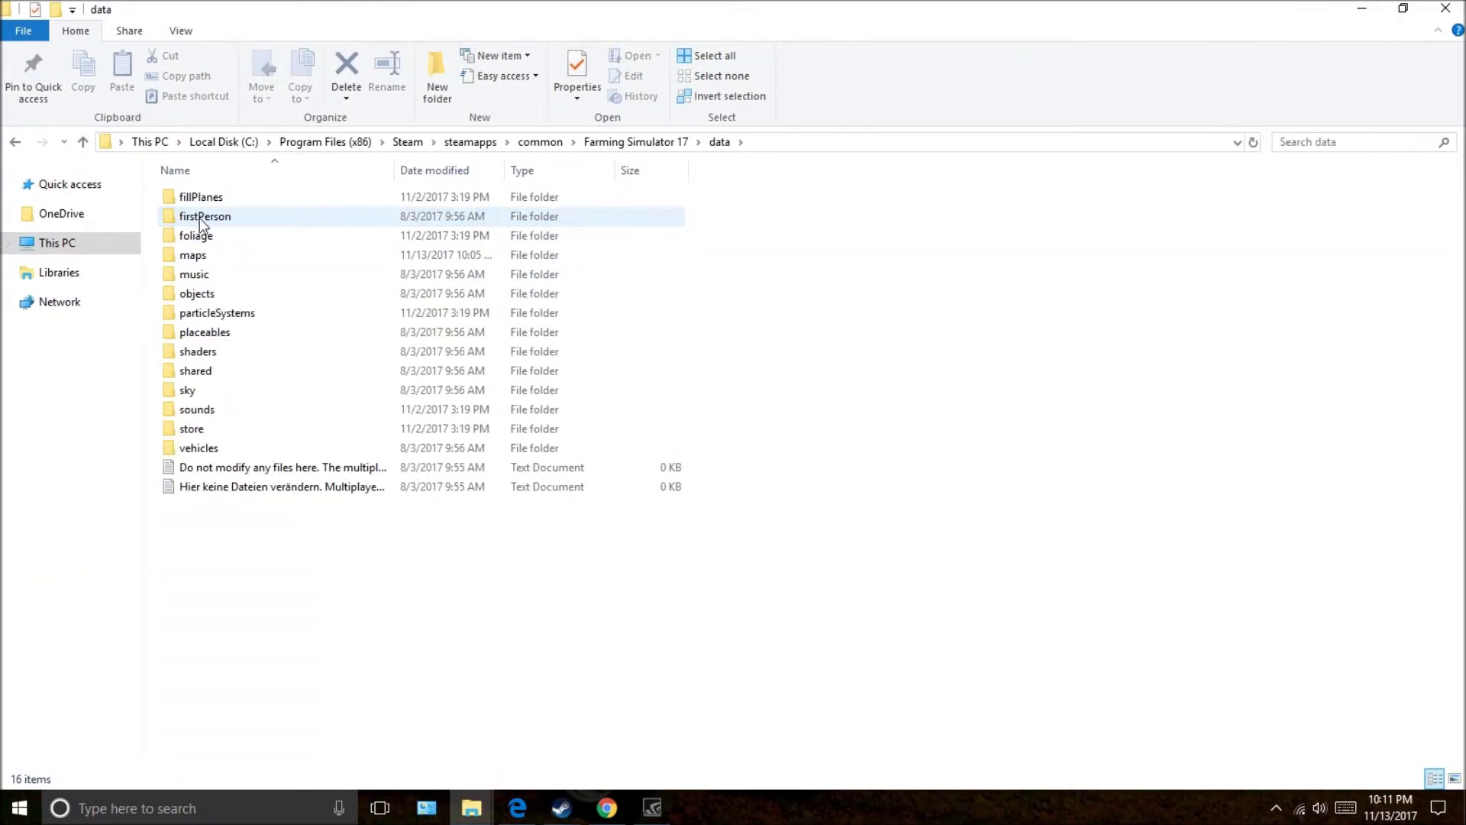
pyautogui.doubleClick(197, 256)
pyautogui.click(209, 311)
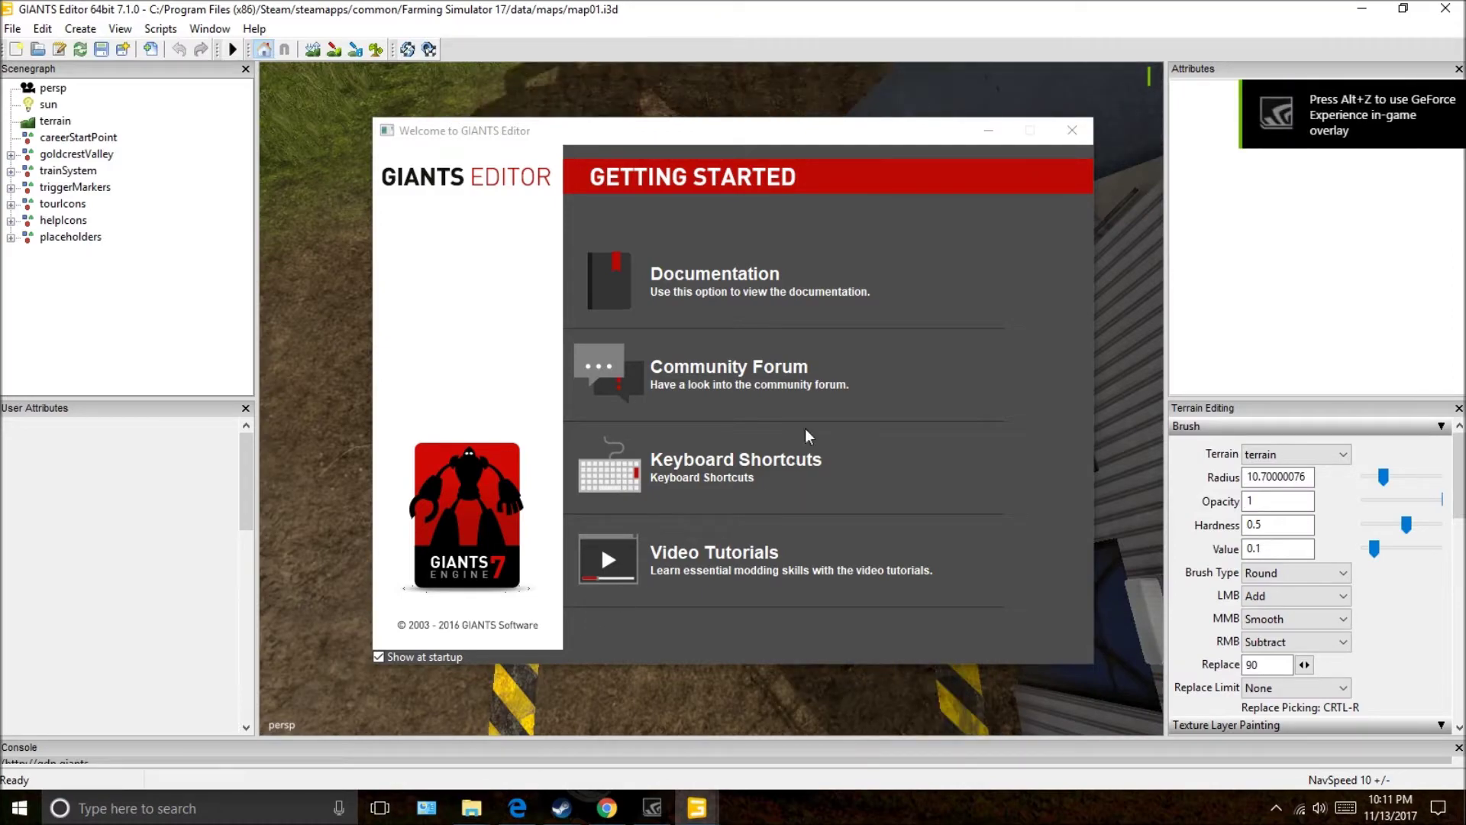
# Close the welcome screen and orbit the view down onto the silos and barn.
pyautogui.click(1070, 129)
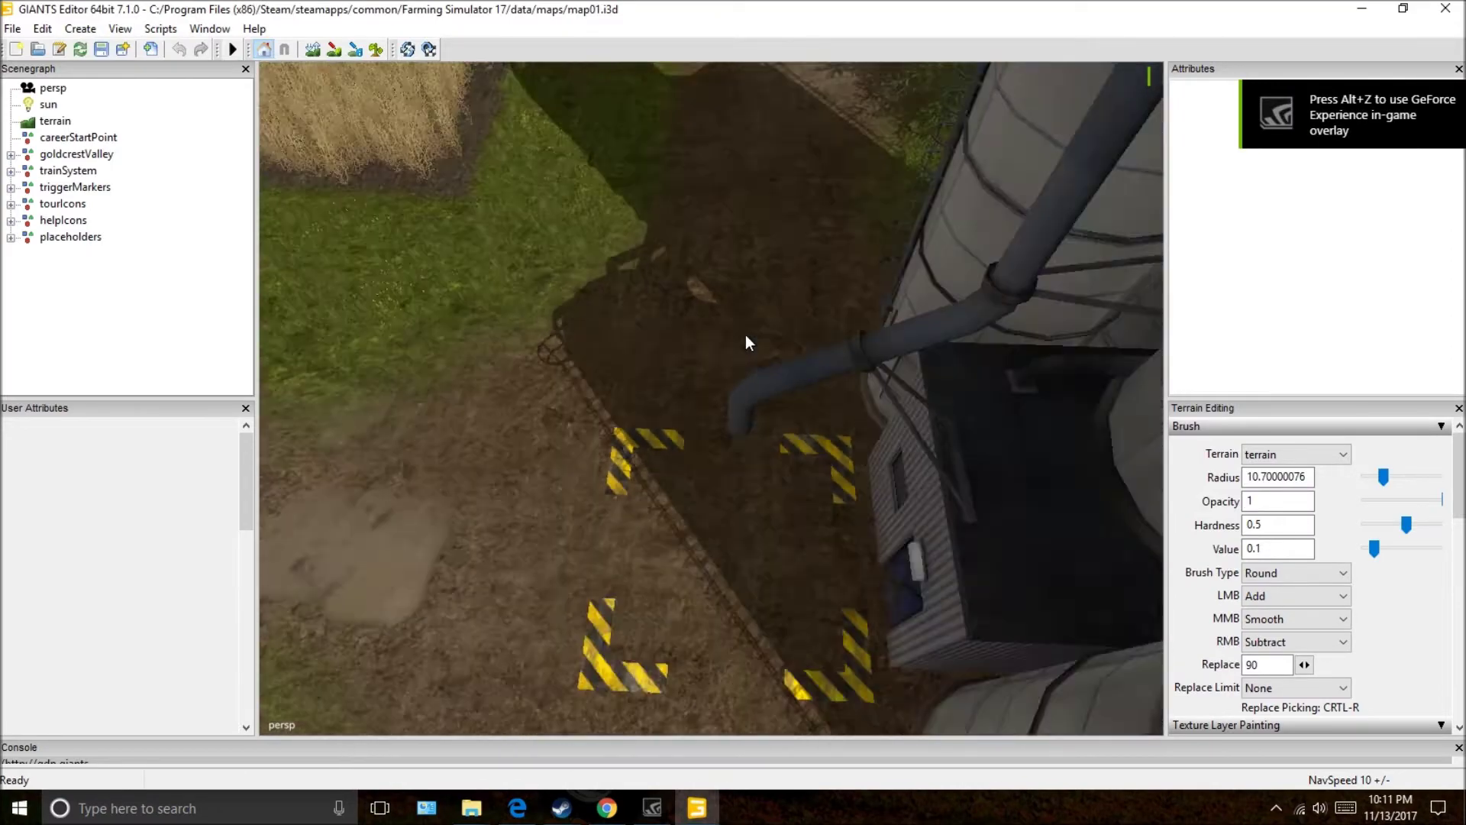
pyautogui.scroll(-10, 745, 335)
pyautogui.moveTo(731, 332); pyautogui.dragTo(503, 154, button='right')
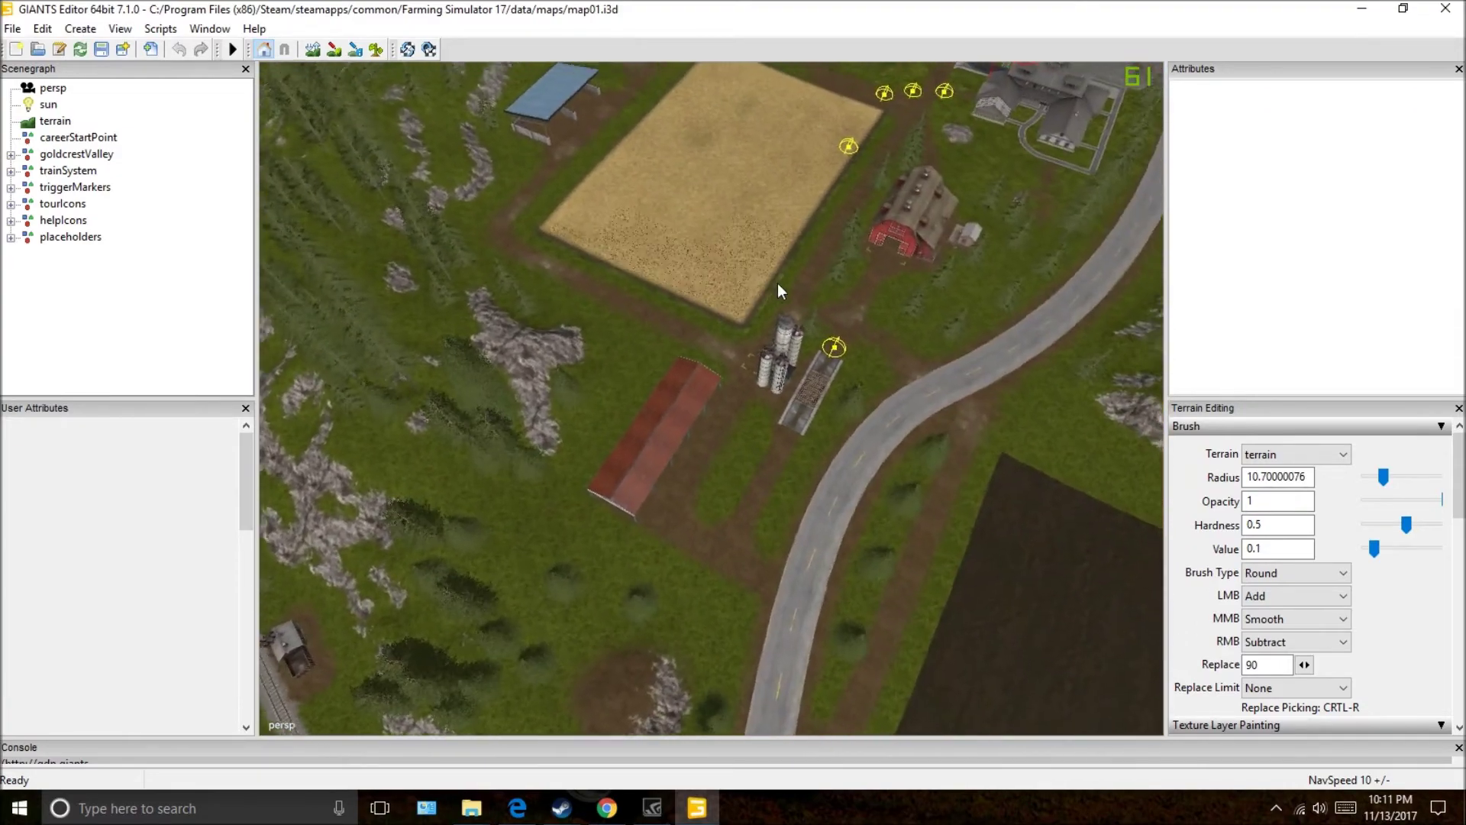
pyautogui.moveTo(500, 147); pyautogui.dragTo(780, 278, button='right')
pyautogui.scroll(10, 779, 278)
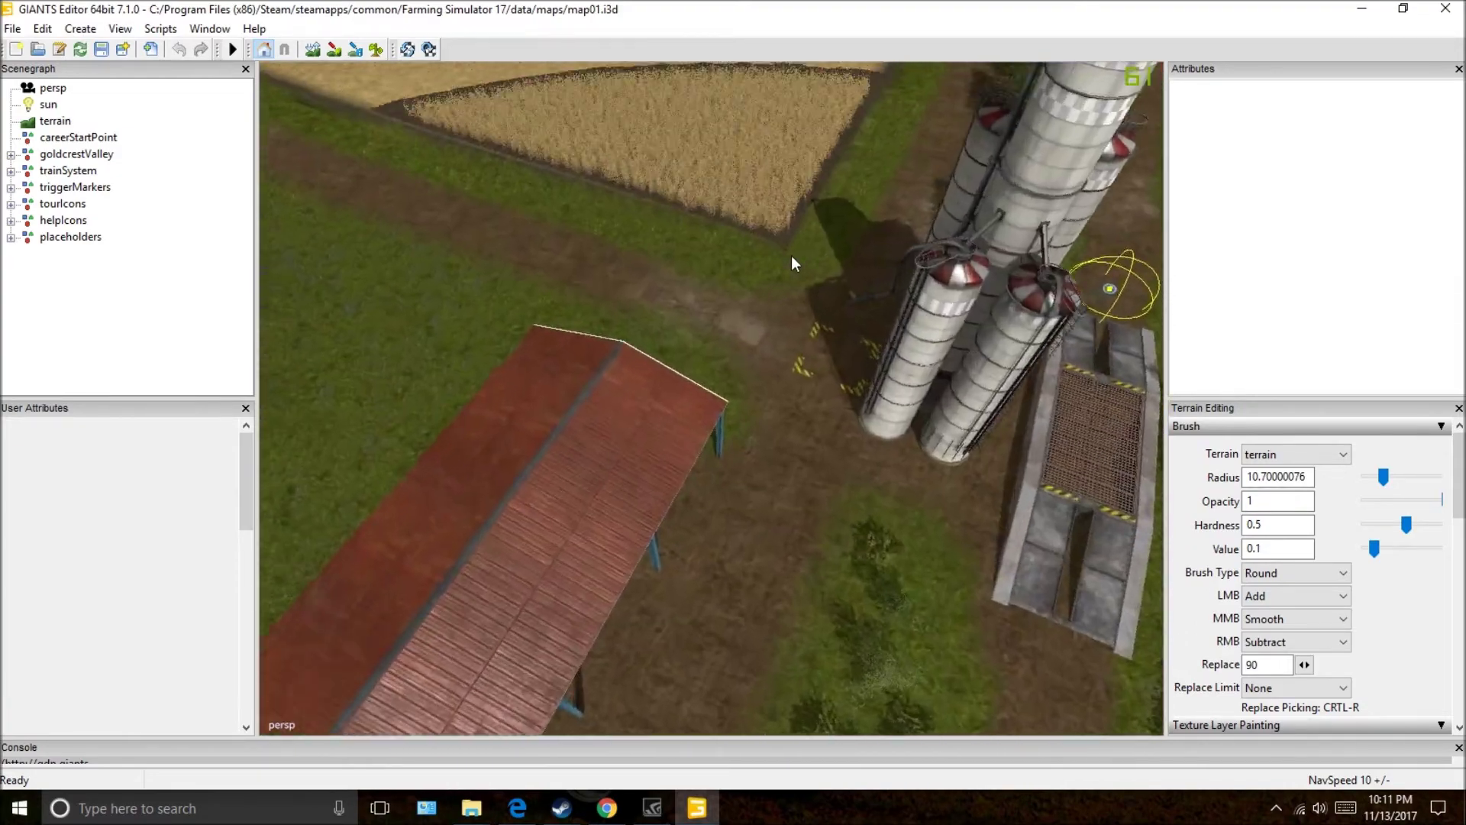
pyautogui.moveTo(869, 236)
pyautogui.mouseDown(button='right')
pyautogui.moveTo(894, 305)
pyautogui.moveTo(855, 443)
pyautogui.moveTo(972, 423)
pyautogui.mouseUp(button='right')
# Select siloTrigger02 and change its capacityPerType to 5000000.
pyautogui.click(792, 447)
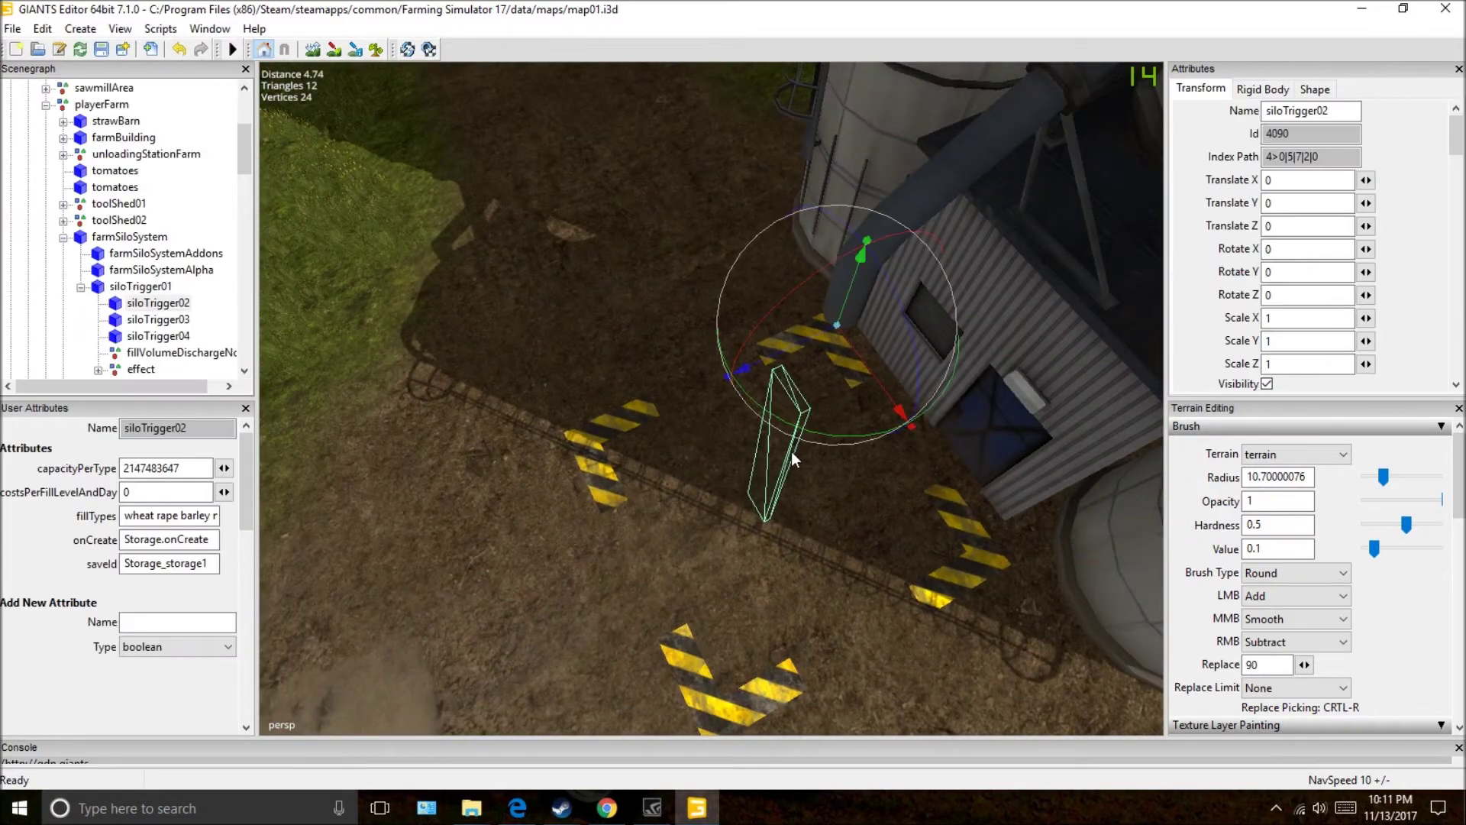
pyautogui.moveTo(193, 469); pyautogui.dragTo(122, 469)
pyautogui.write('5')
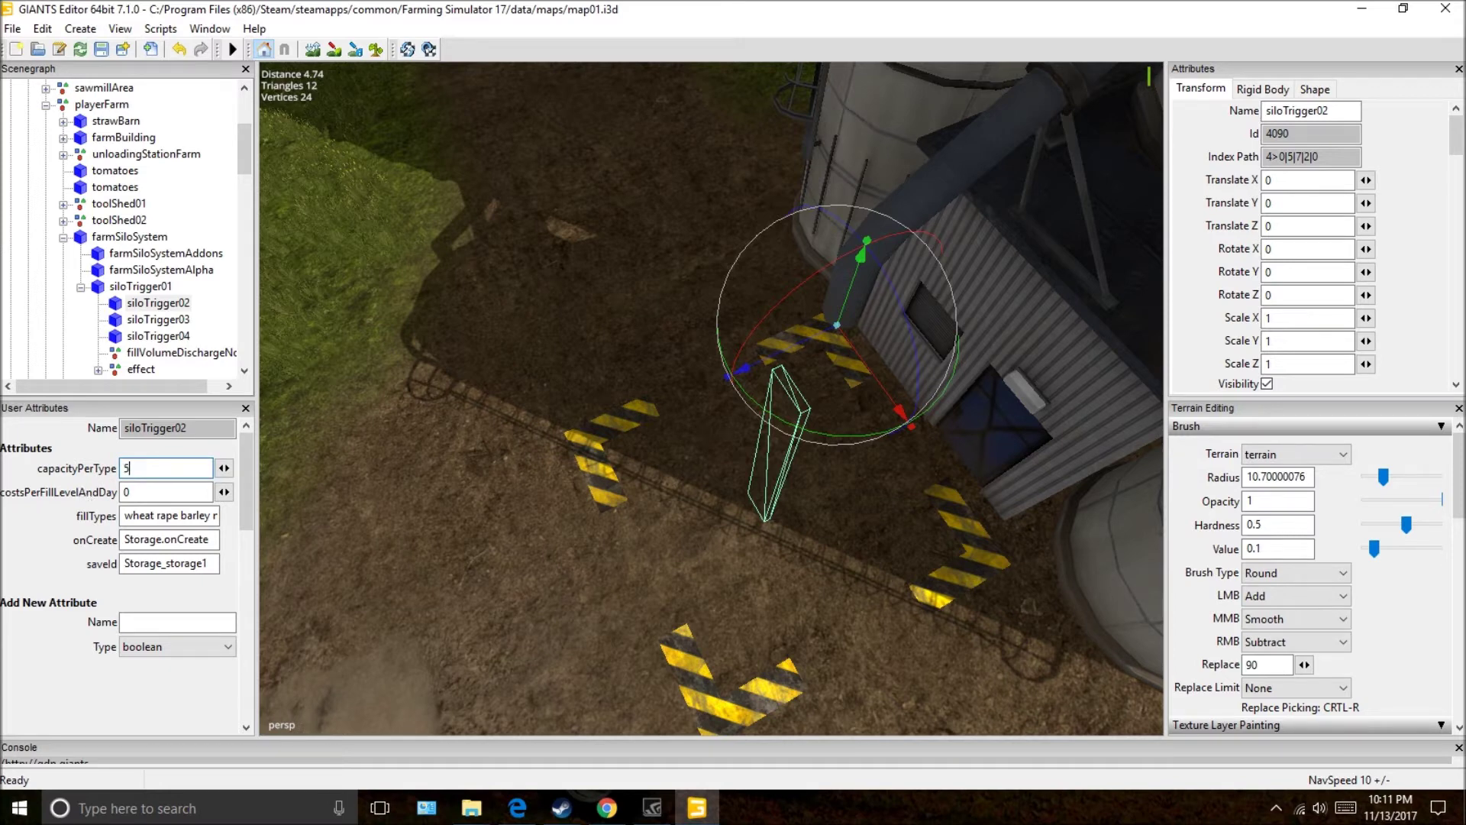
pyautogui.write('000000')
pyautogui.press('Return')
pyautogui.scroll(2, 764, 479)
pyautogui.scroll(3, 782, 475)
pyautogui.scroll(-3, 782, 475)
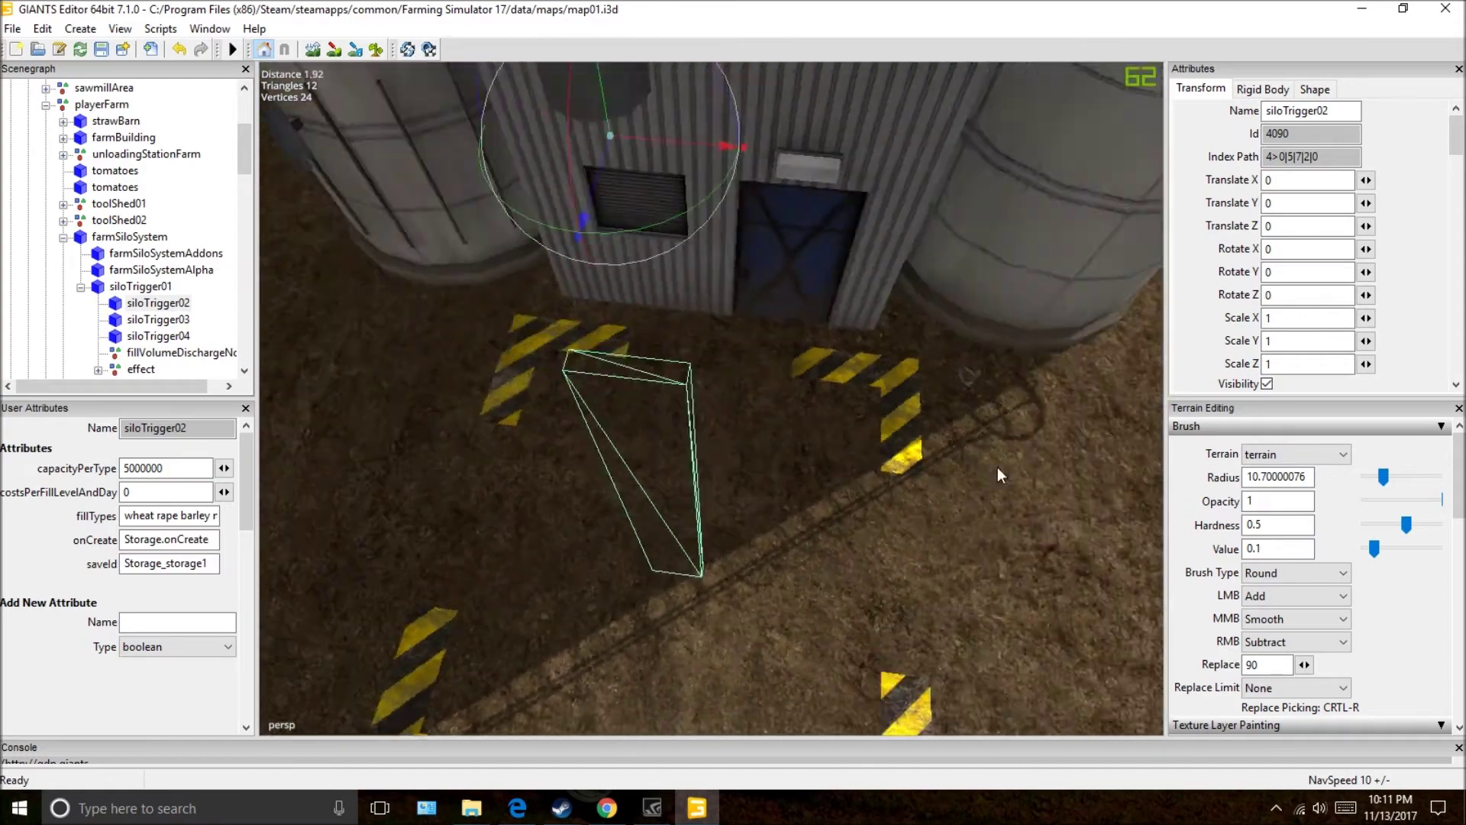
pyautogui.scroll(-2, 782, 476)
# Click between the silo triggers, then reselect siloTrigger02 to verify its capacity.
pyautogui.click(687, 493)
pyautogui.click(636, 512)
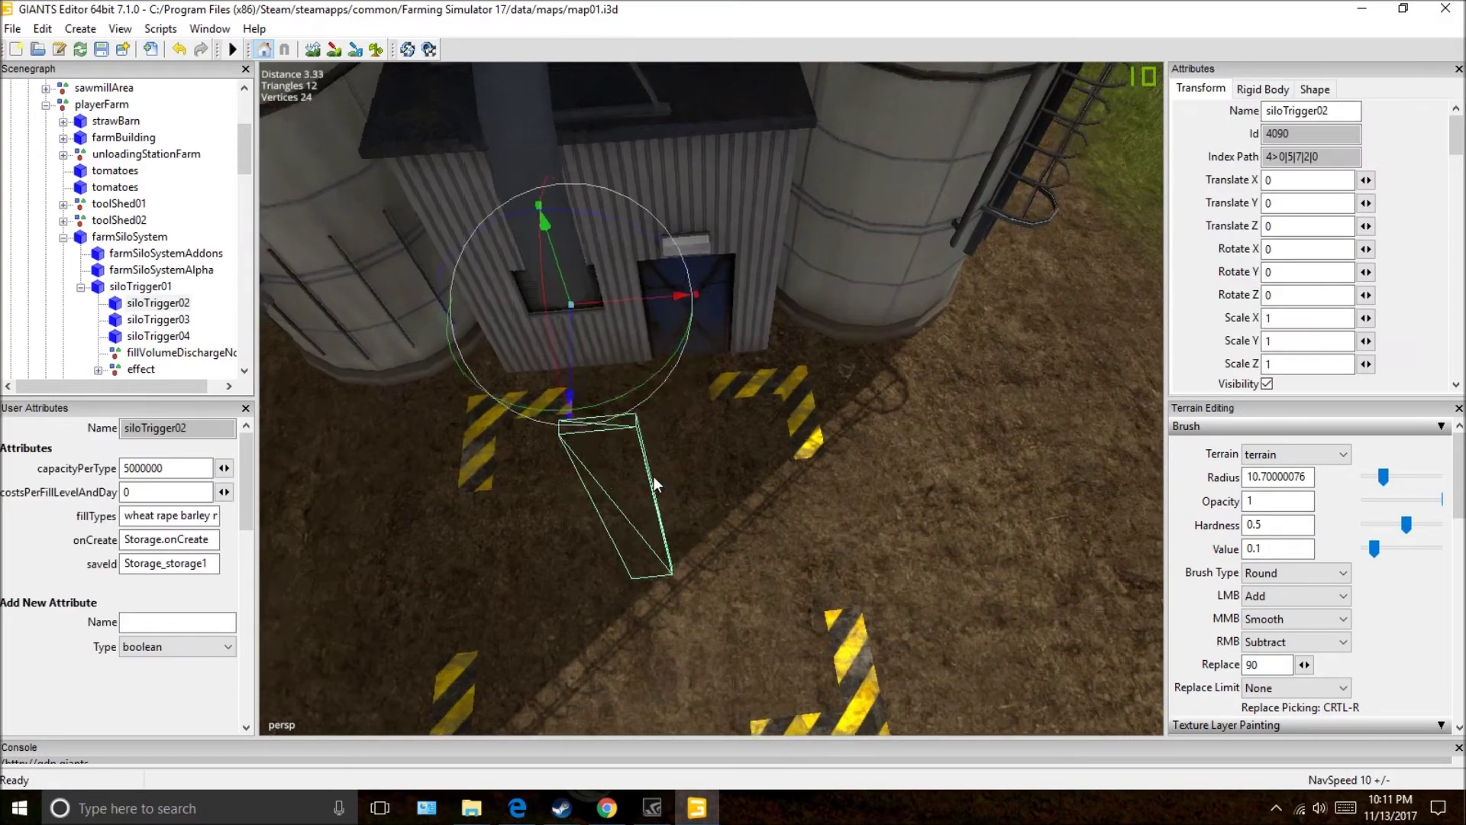
pyautogui.scroll(5, 654, 477)
pyautogui.scroll(-3, 527, 379)
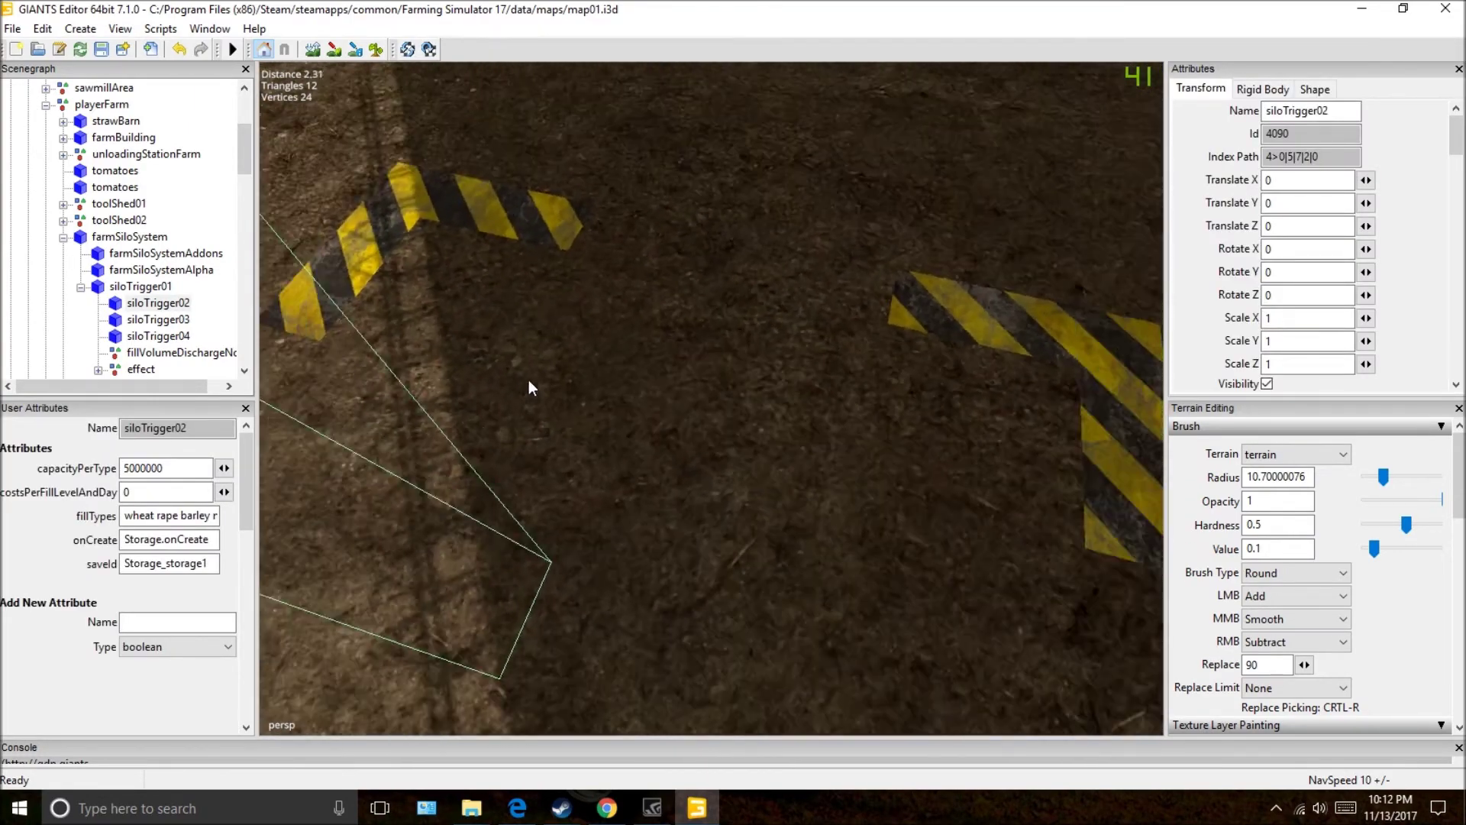
pyautogui.scroll(-2, 583, 370)
pyautogui.click(679, 494)
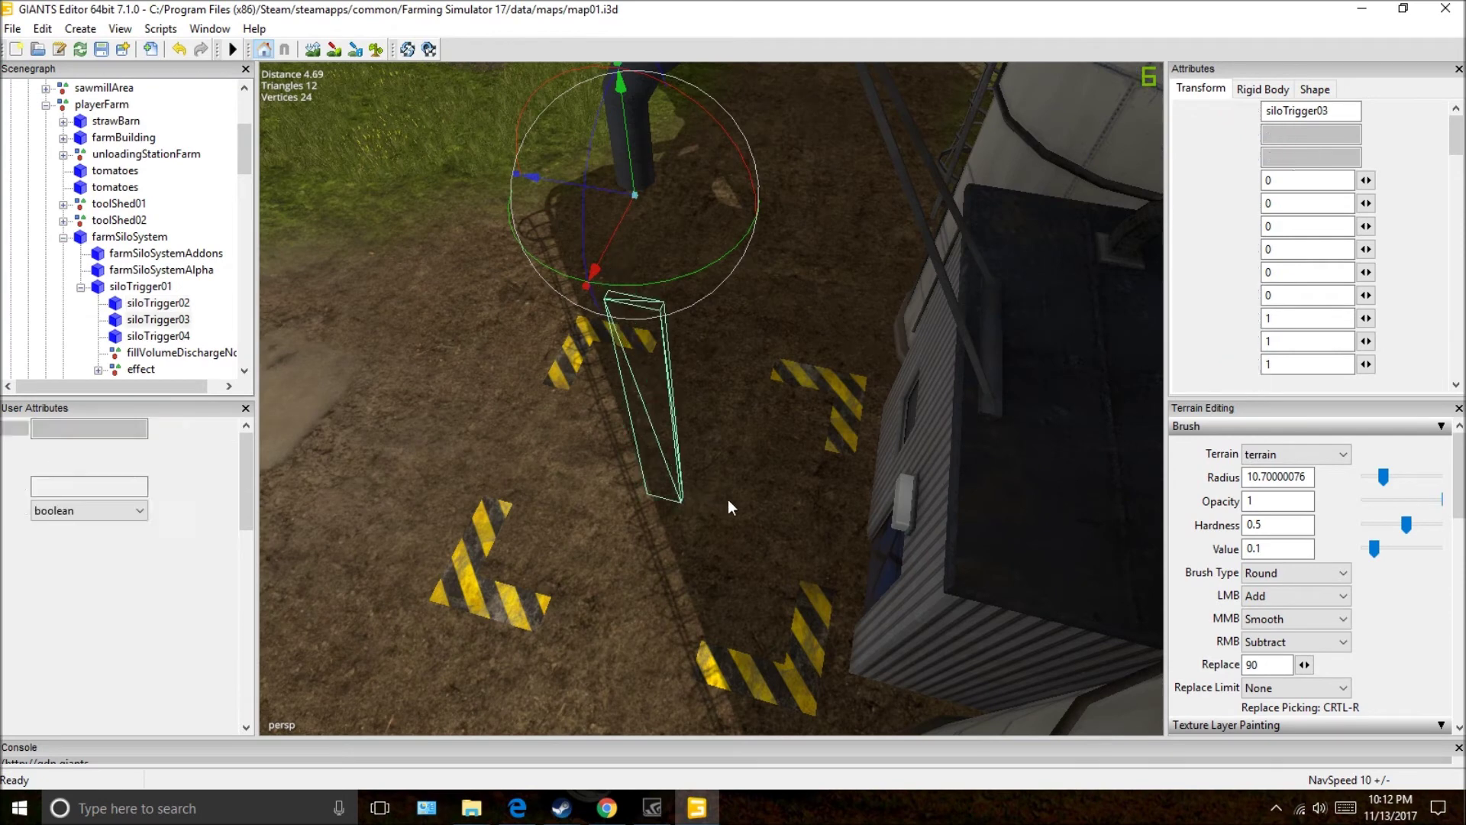
pyautogui.click(616, 468)
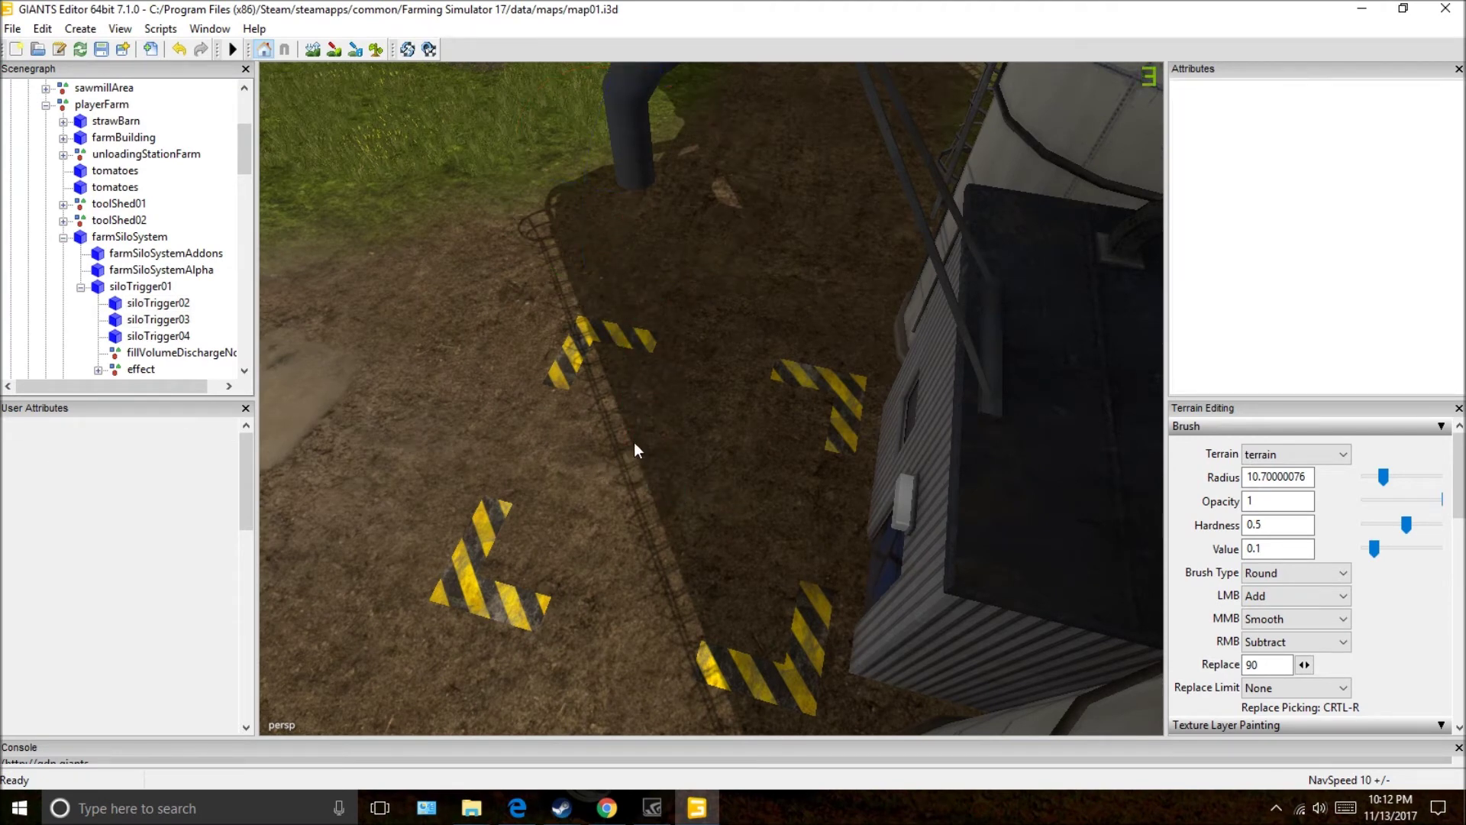
pyautogui.scroll(3, 614, 441)
pyautogui.scroll(3, 581, 413)
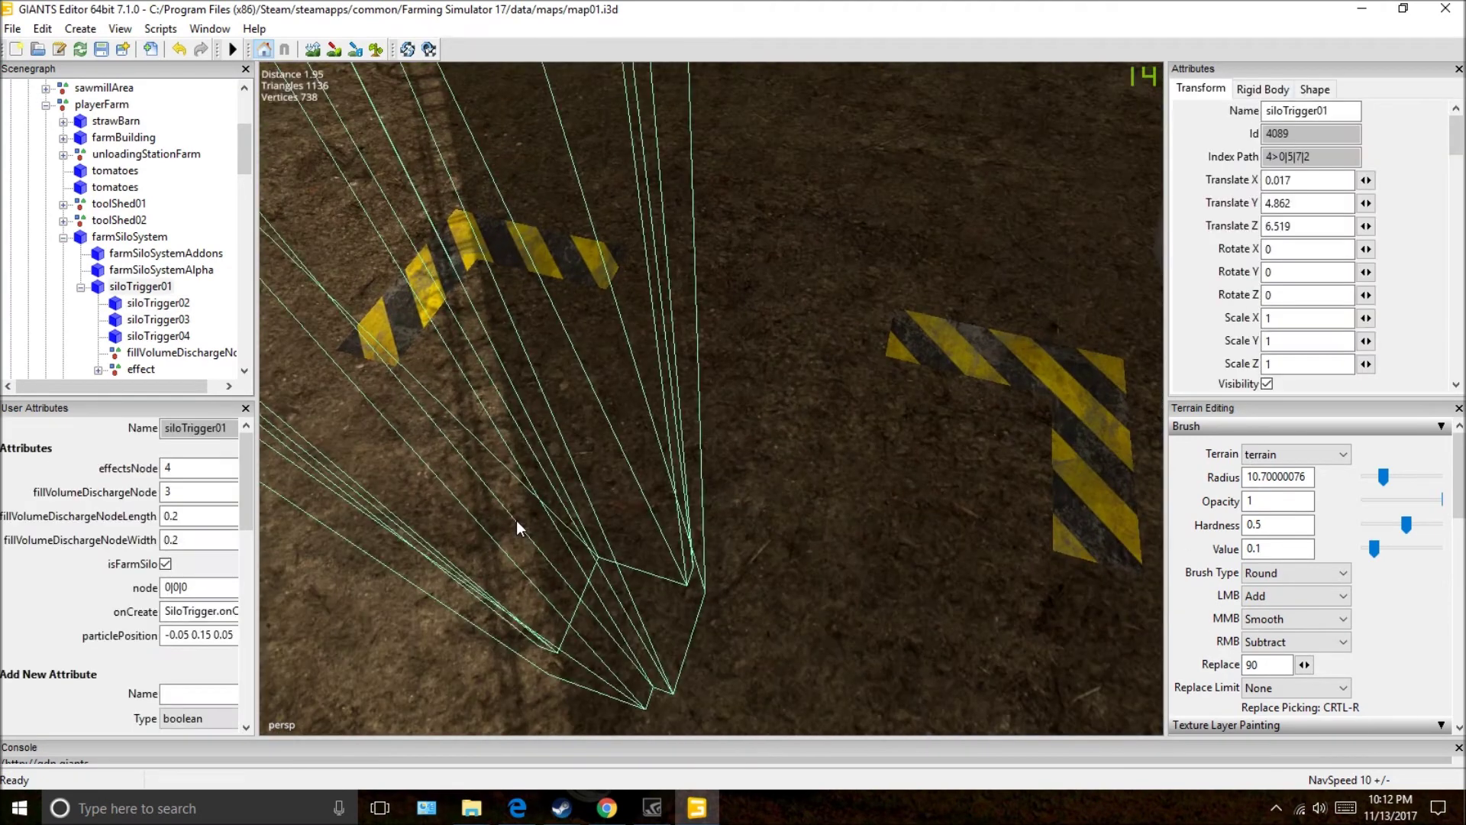
pyautogui.scroll(-3, 510, 540)
pyautogui.scroll(-3, 587, 525)
pyautogui.scroll(1, 586, 525)
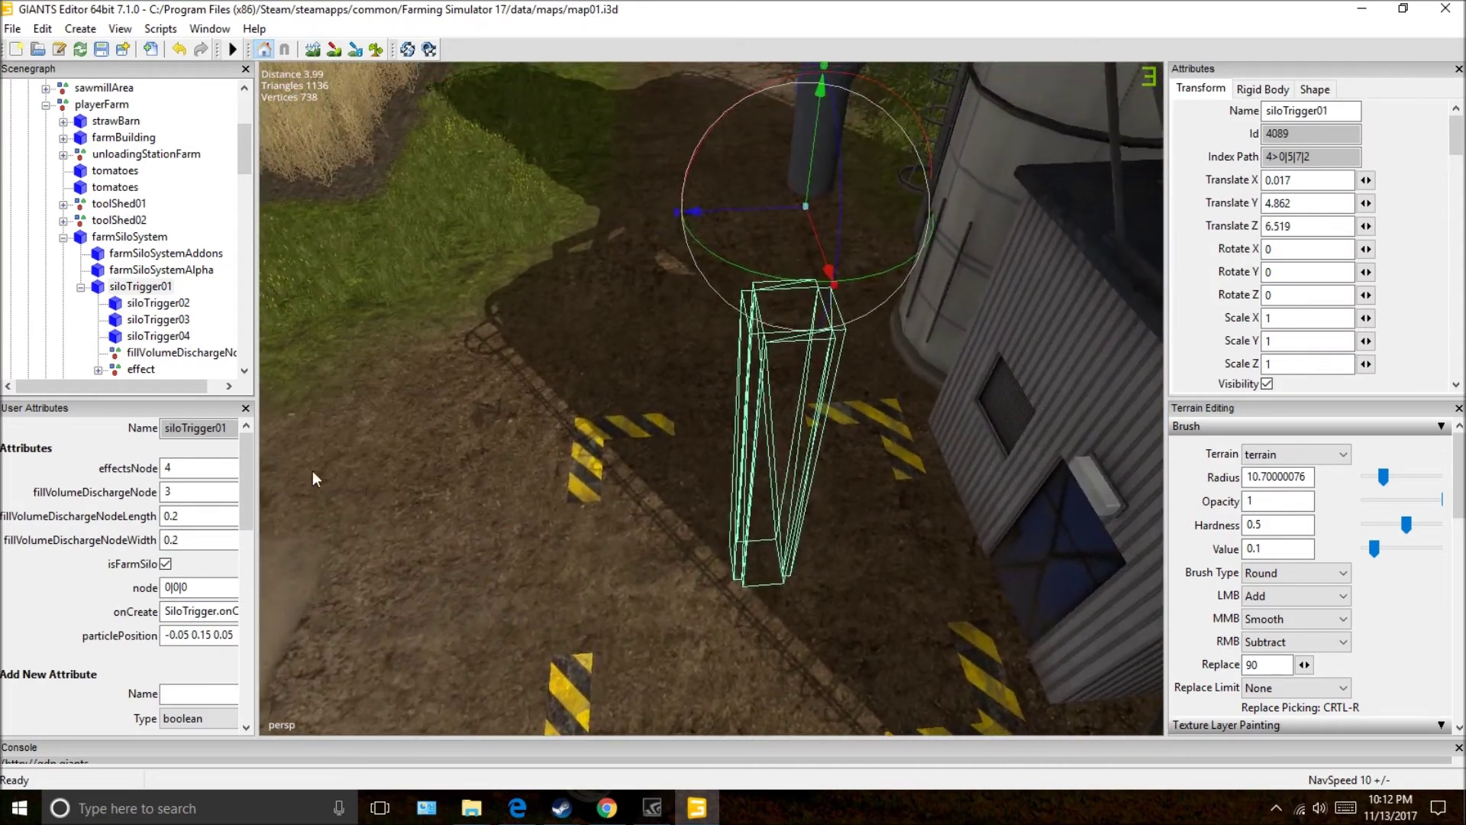
pyautogui.click(715, 539)
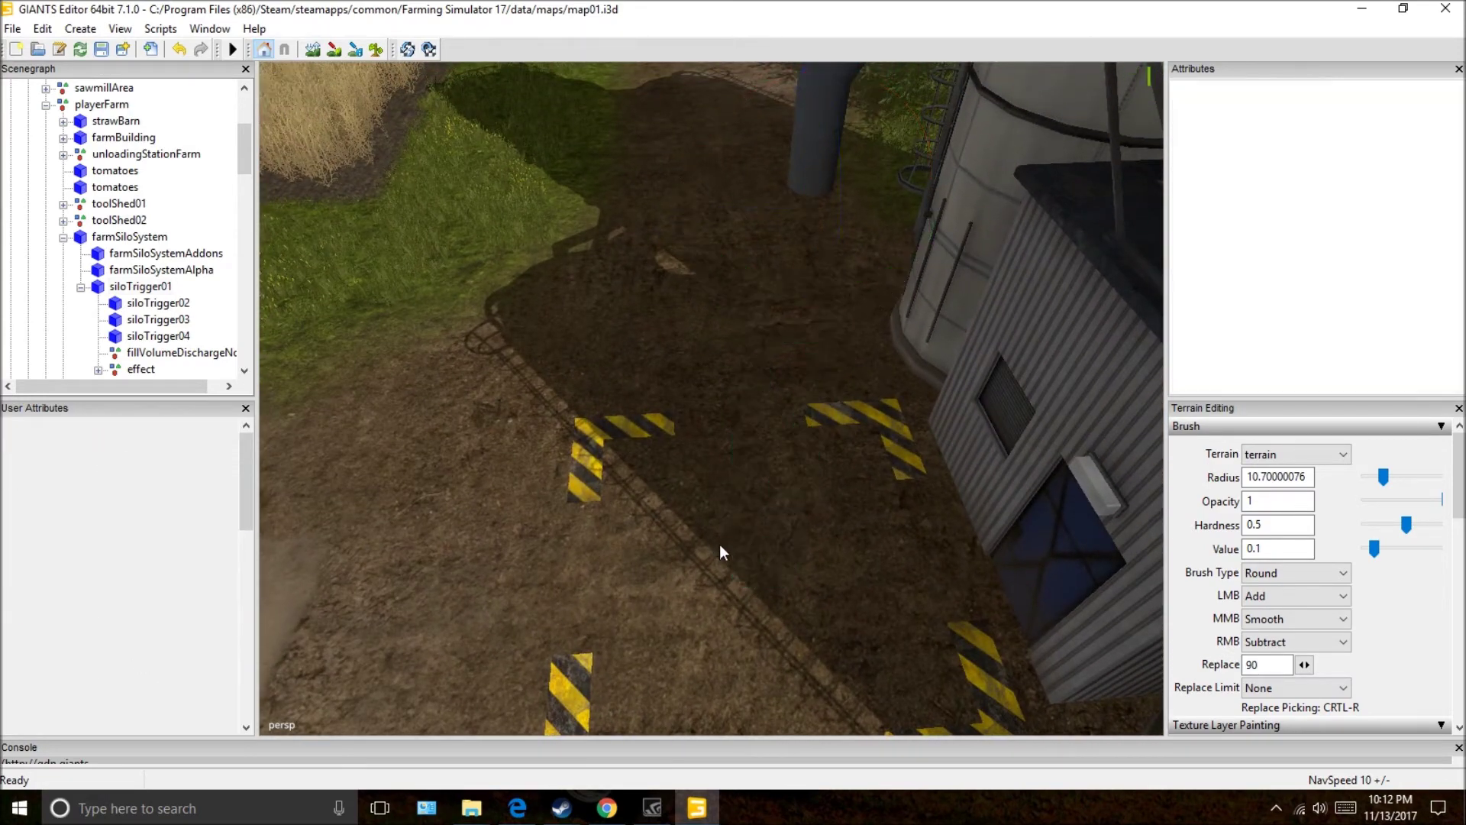
pyautogui.press('3')
pyautogui.click(739, 555)
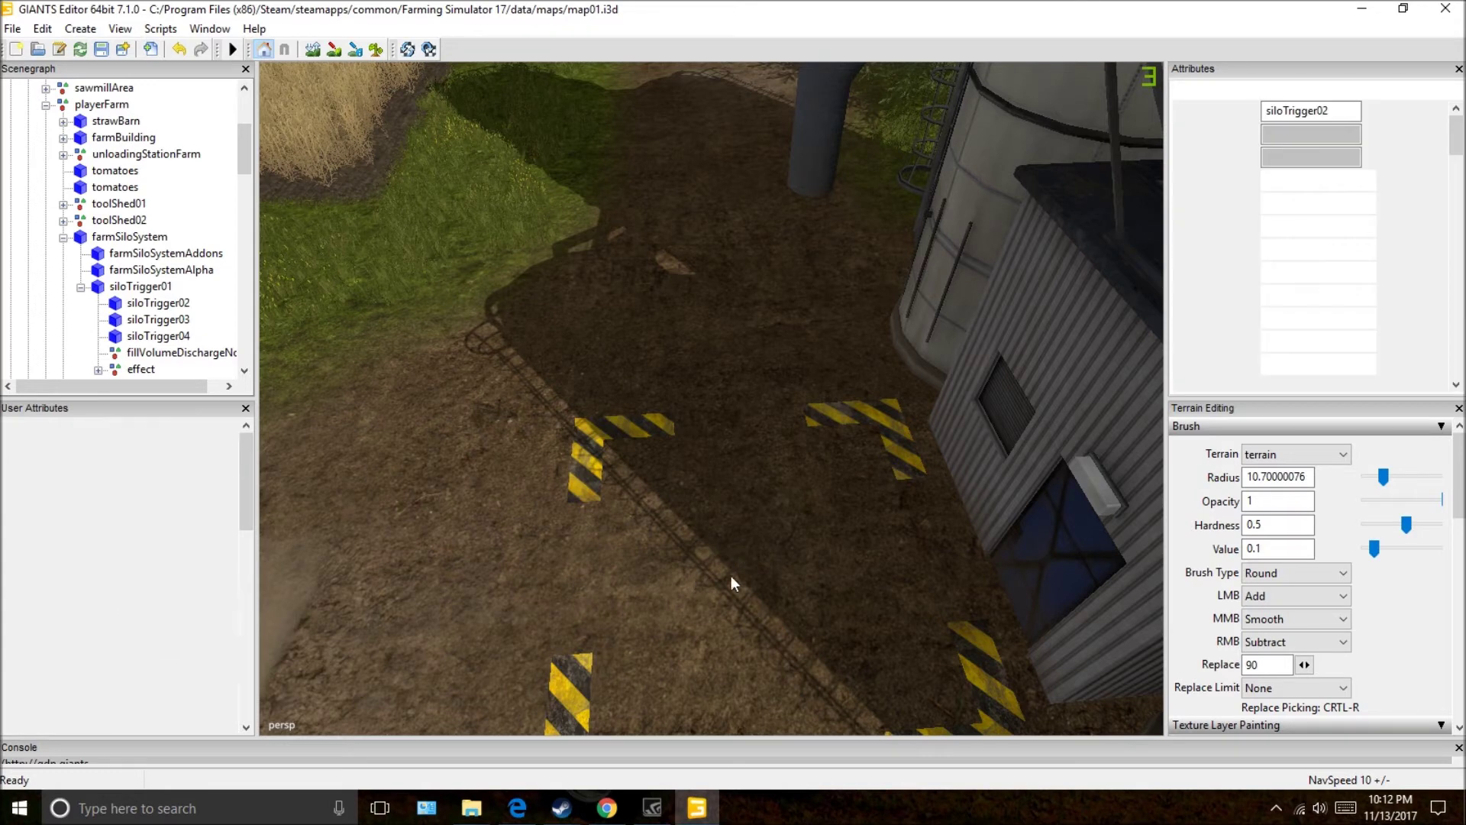
pyautogui.press('2')
pyautogui.click(733, 564)
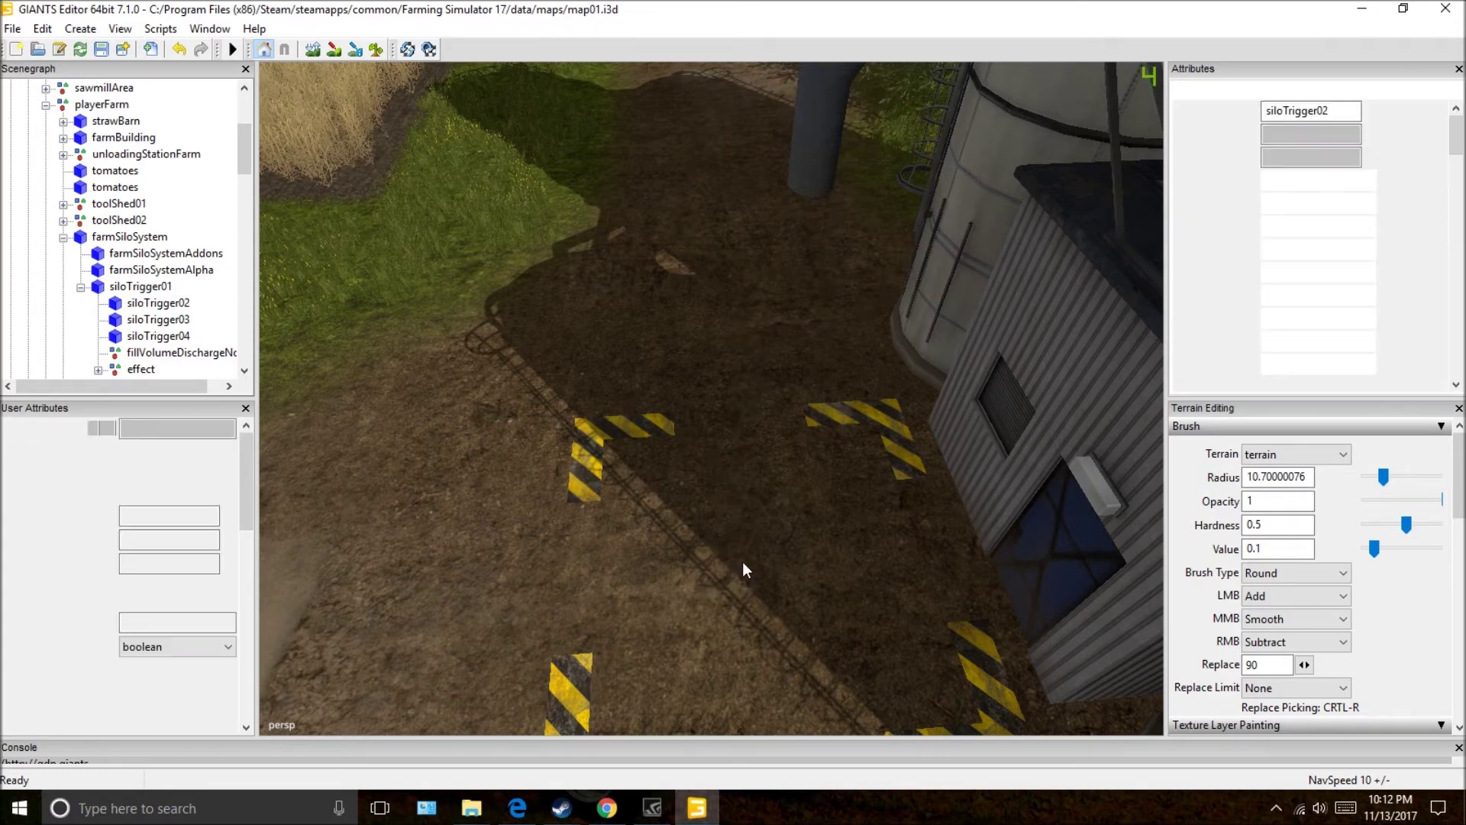
pyautogui.scroll(3, 688, 564)
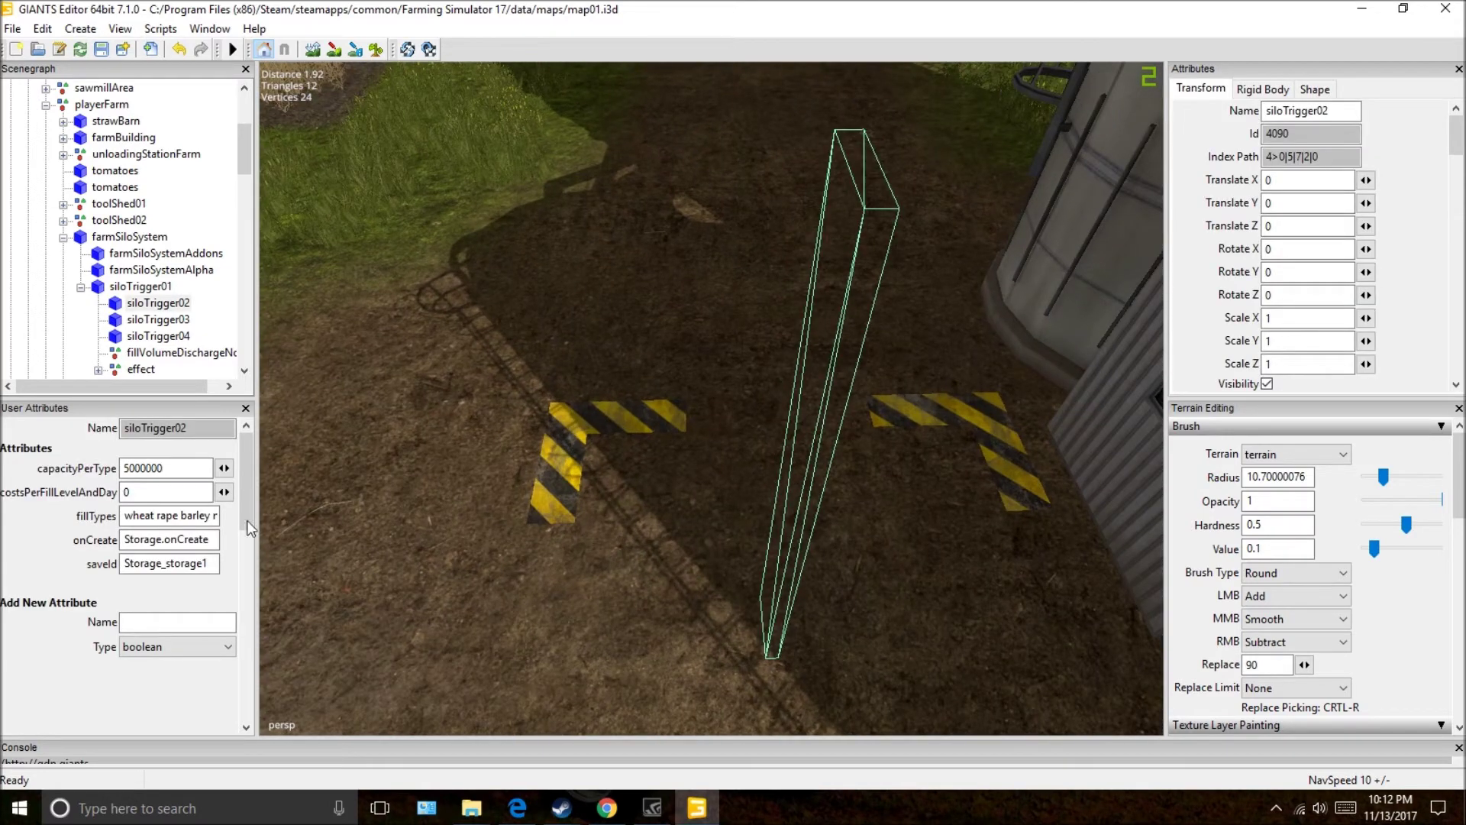
pyautogui.press('Right')
pyautogui.press('Right')
pyautogui.press('Right')
pyautogui.press('Right')
pyautogui.press('Right')
pyautogui.press('Right')
pyautogui.press('Right')
pyautogui.press('Right')
pyautogui.press('Right')
pyautogui.press('Right')
pyautogui.press('Right')
pyautogui.press('Right')
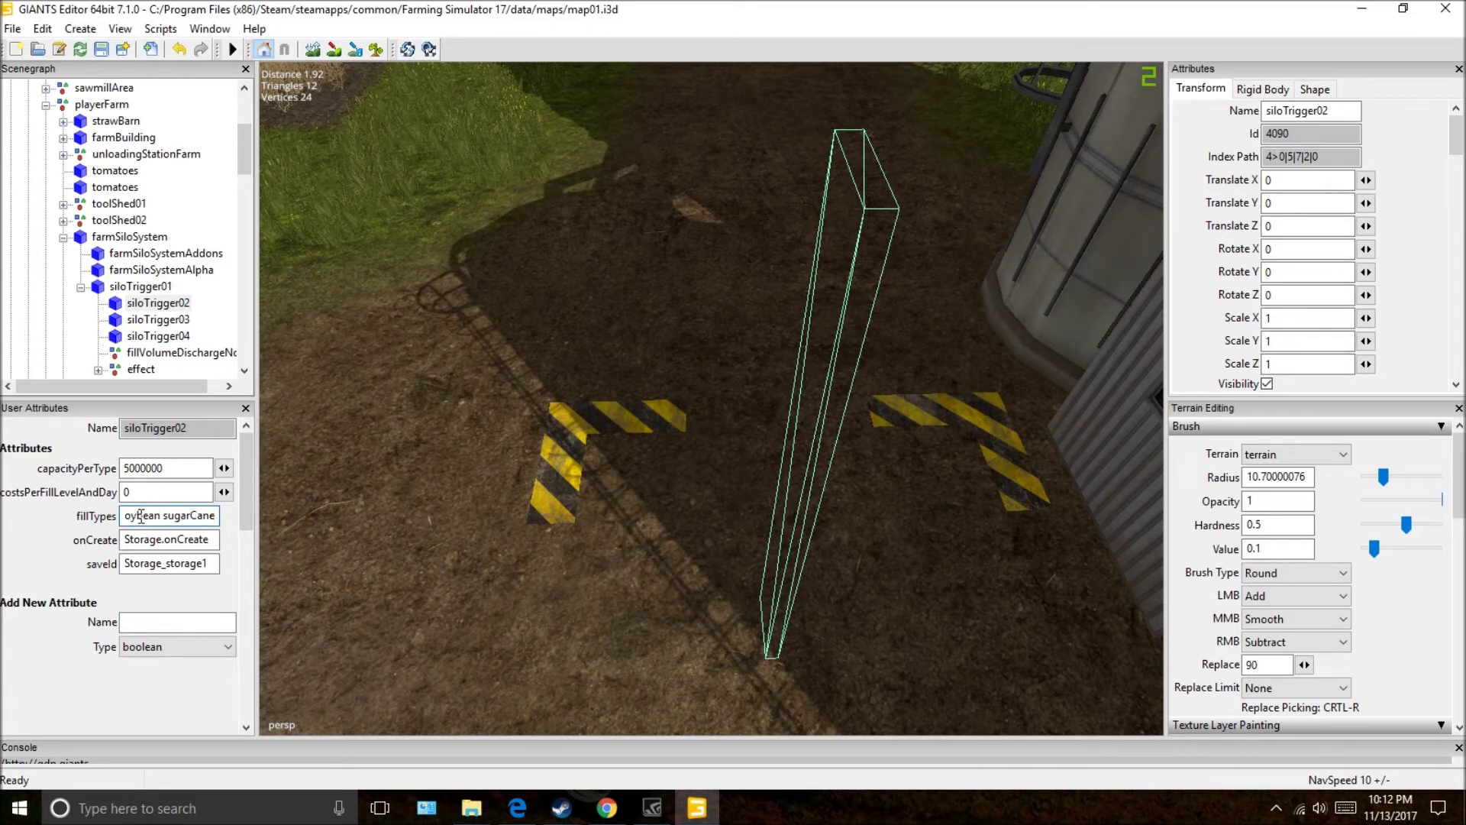
pyautogui.press('Left')
pyautogui.press('Left')
pyautogui.press('Left')
pyautogui.press('Left')
pyautogui.press('Left')
pyautogui.press('Left')
pyautogui.press('Left')
pyautogui.press('Left')
pyautogui.press('Left')
pyautogui.scroll(-5, 463, 499)
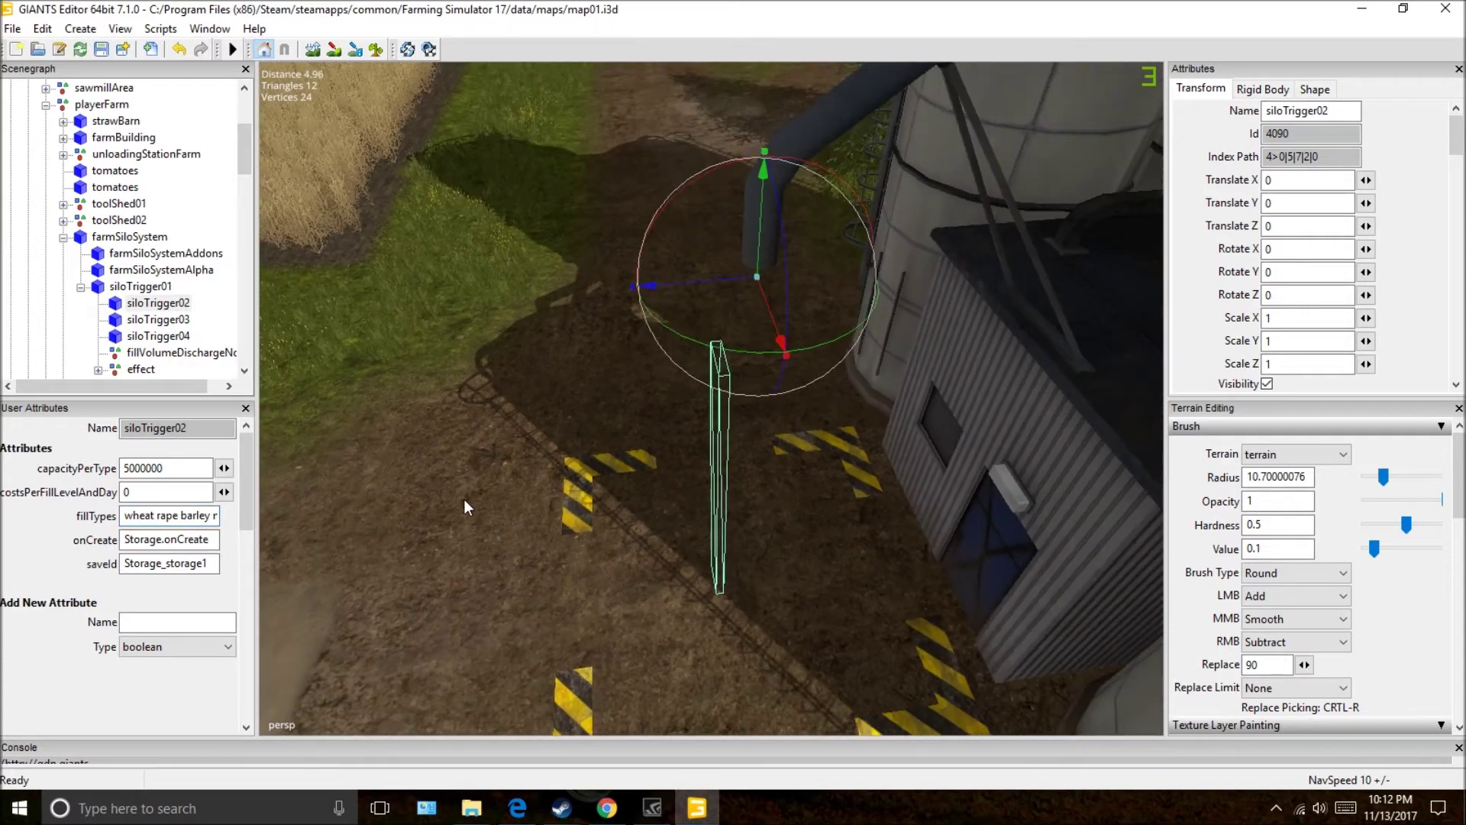
pyautogui.click(463, 499)
pyautogui.scroll(-3, 452, 501)
pyautogui.scroll(3, 467, 494)
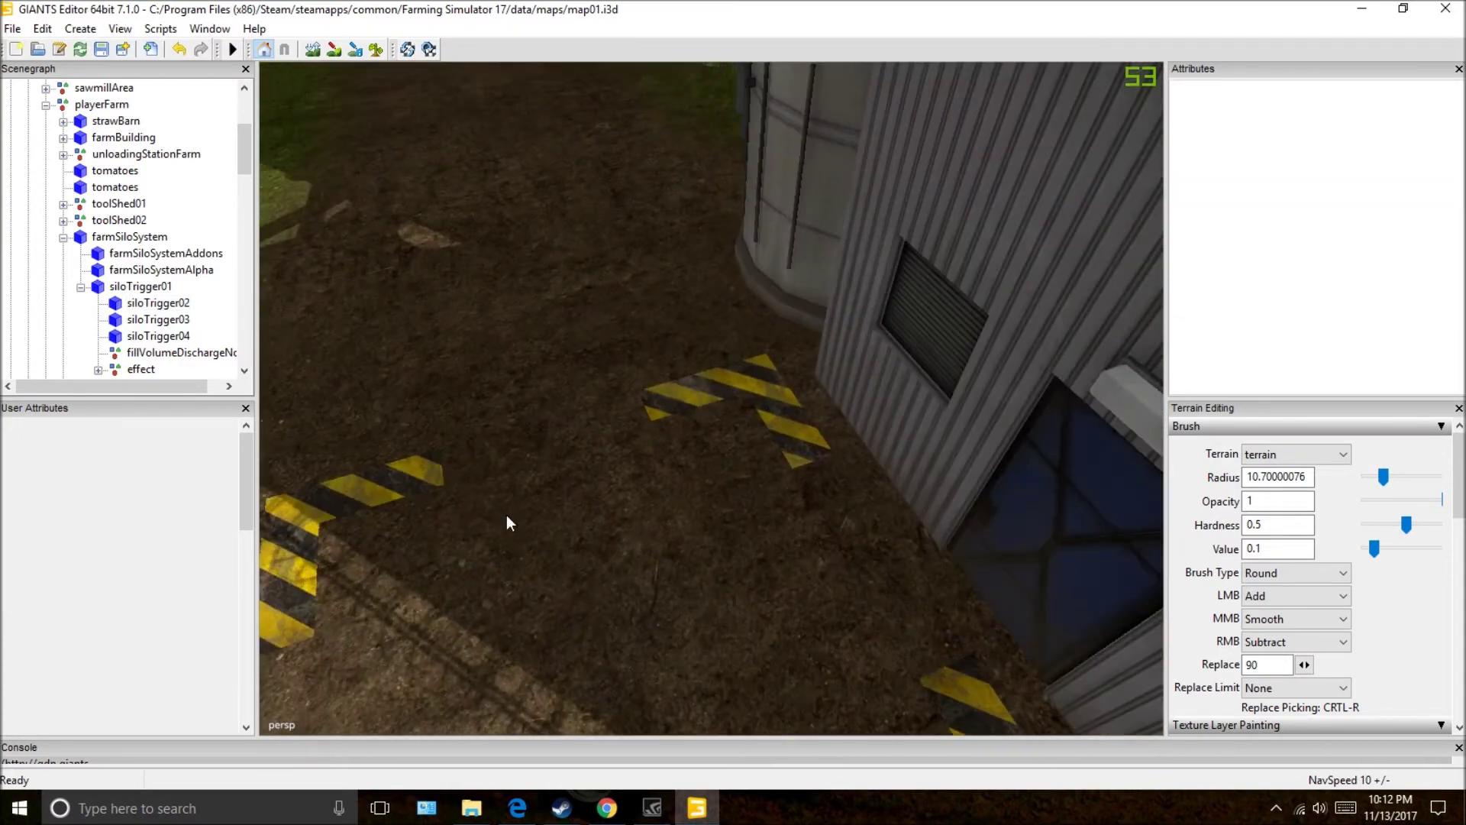
pyautogui.scroll(-3, 588, 457)
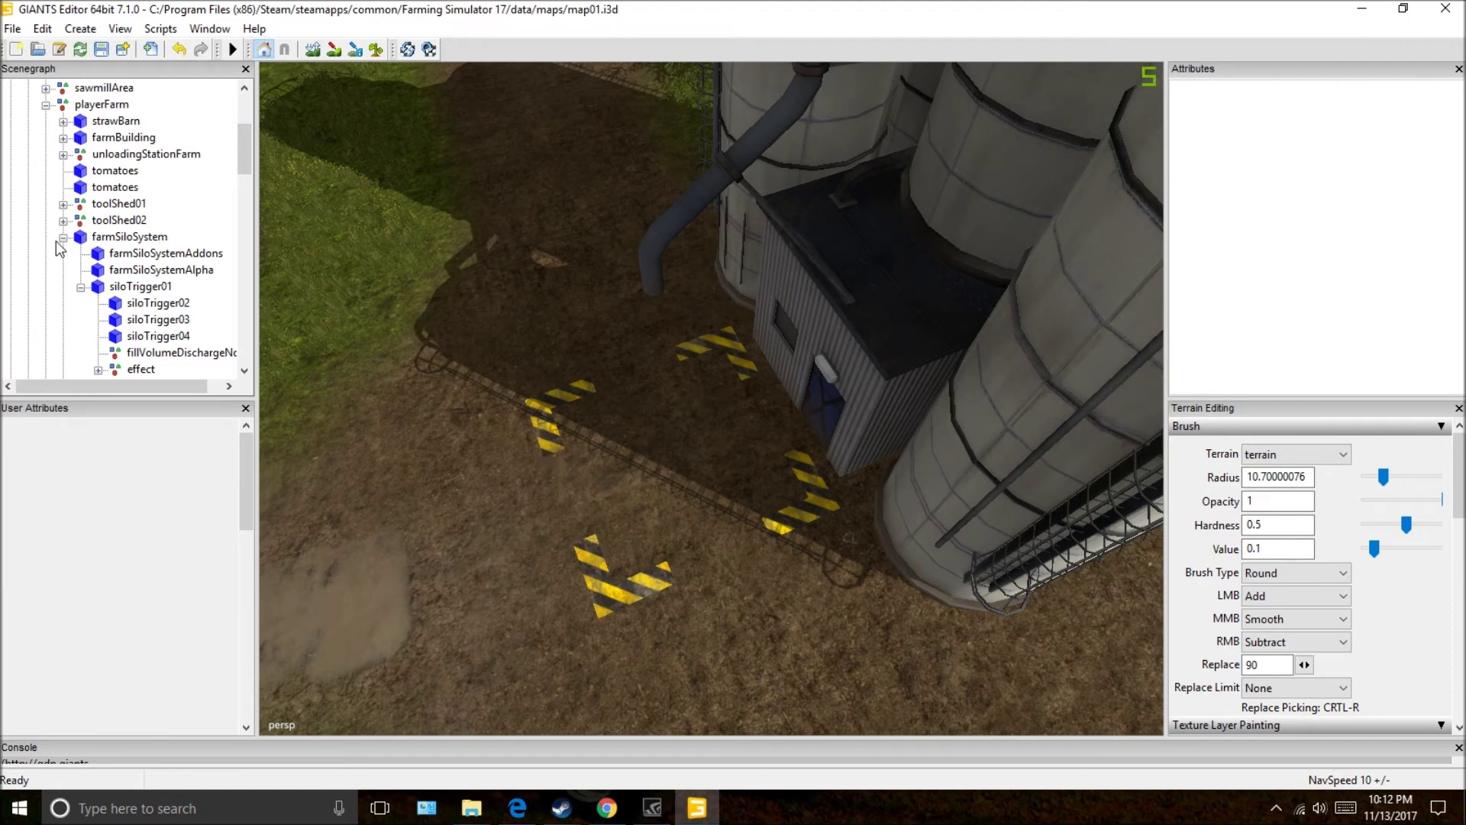
# Close GIANTS Editor, saving the map01.i3d changes, then bring Steam forward.
pyautogui.click(1446, 9)
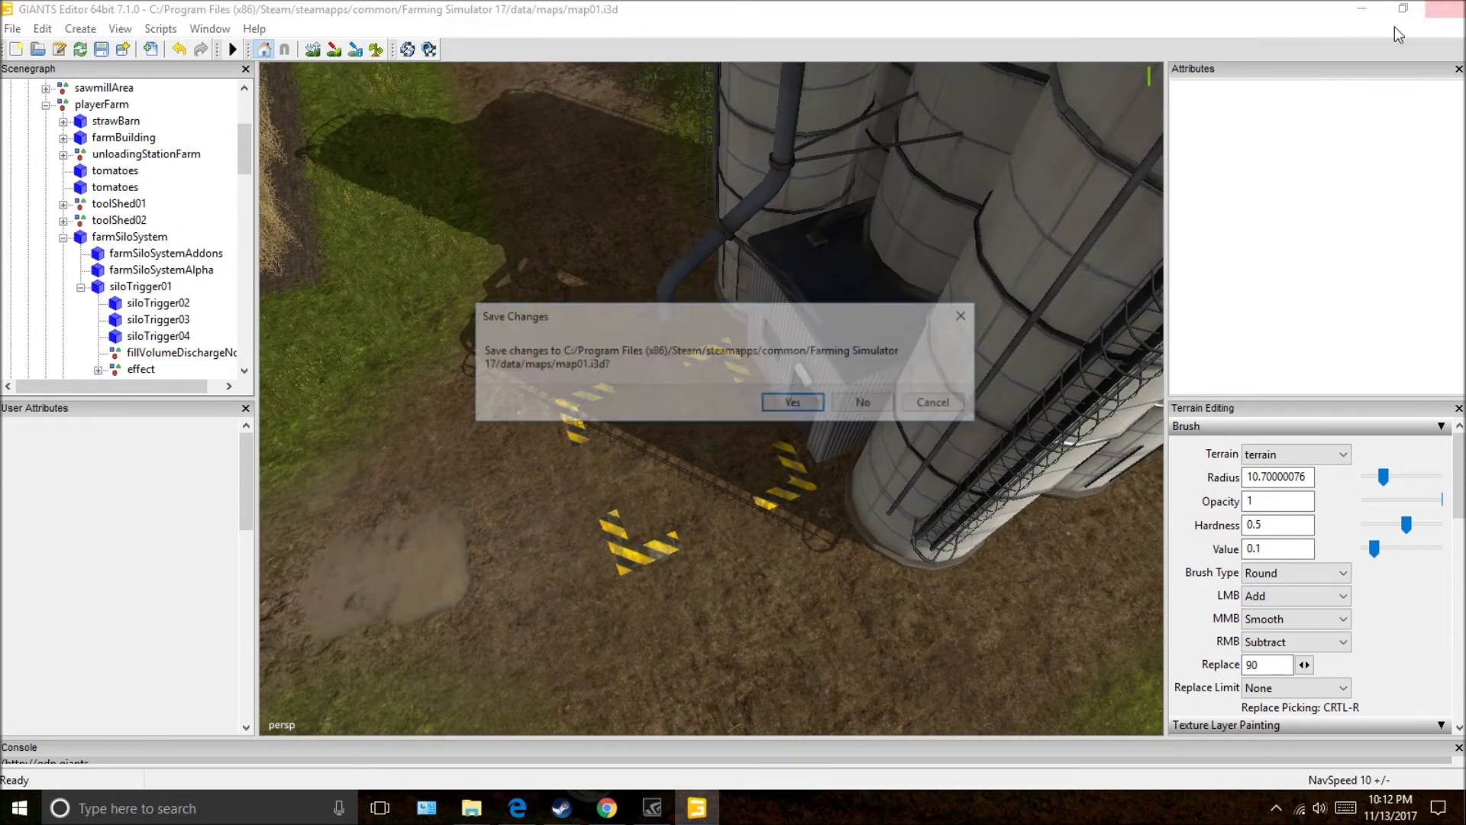
pyautogui.click(796, 406)
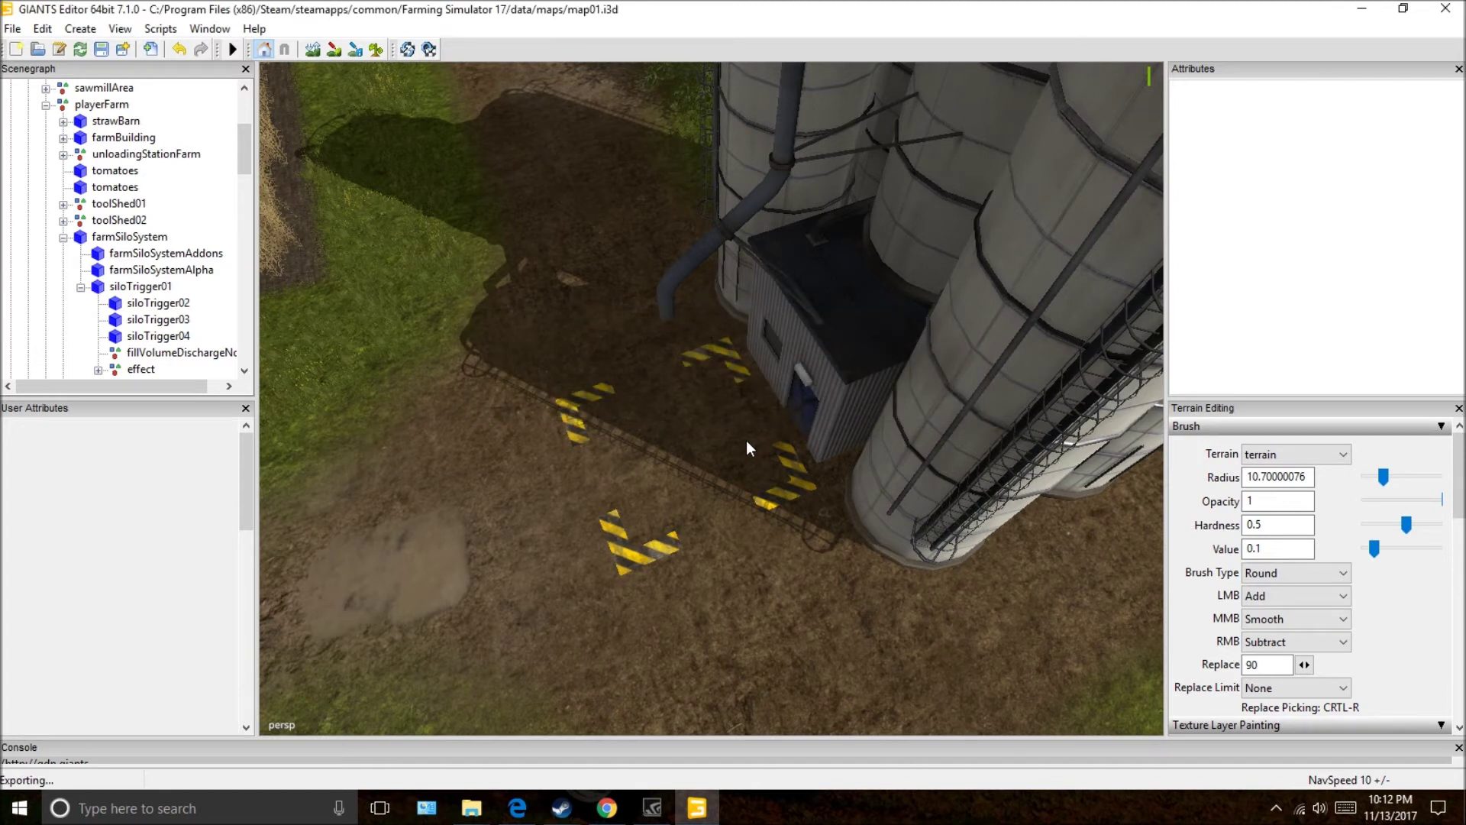
pyautogui.moveTo(559, 808)
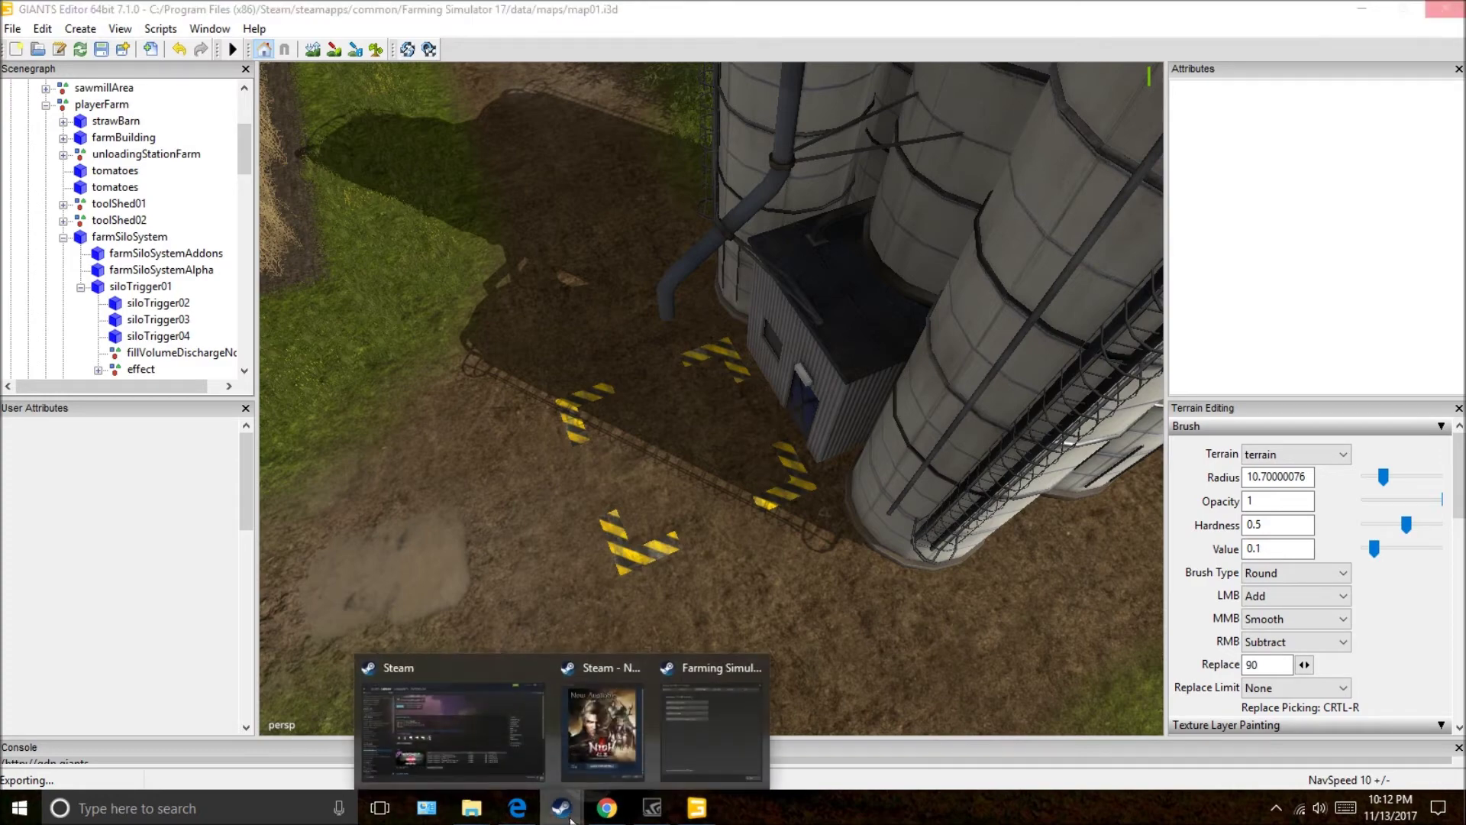
pyautogui.click(449, 765)
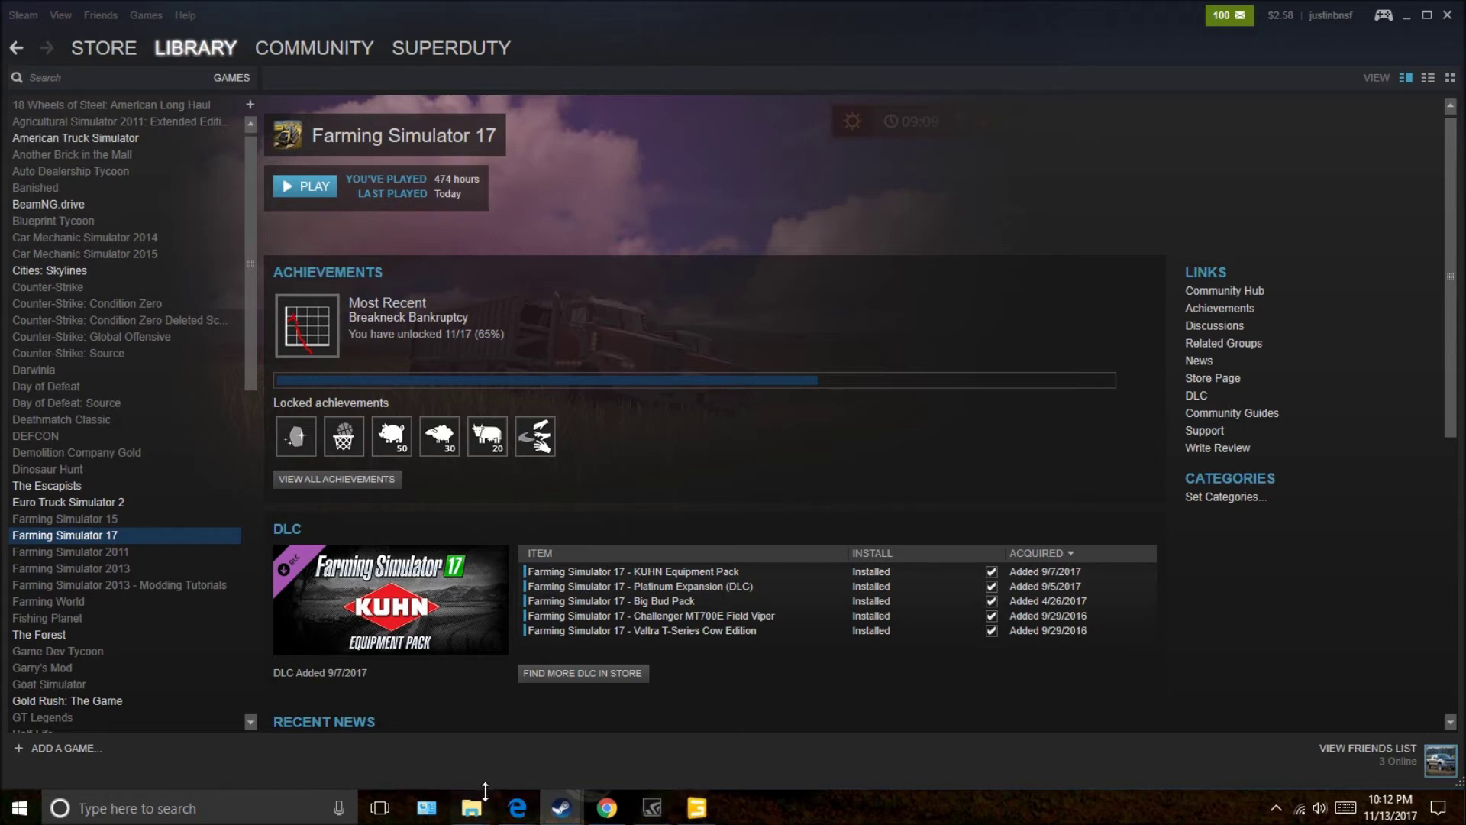
pyautogui.moveTo(471, 807)
pyautogui.click(446, 774)
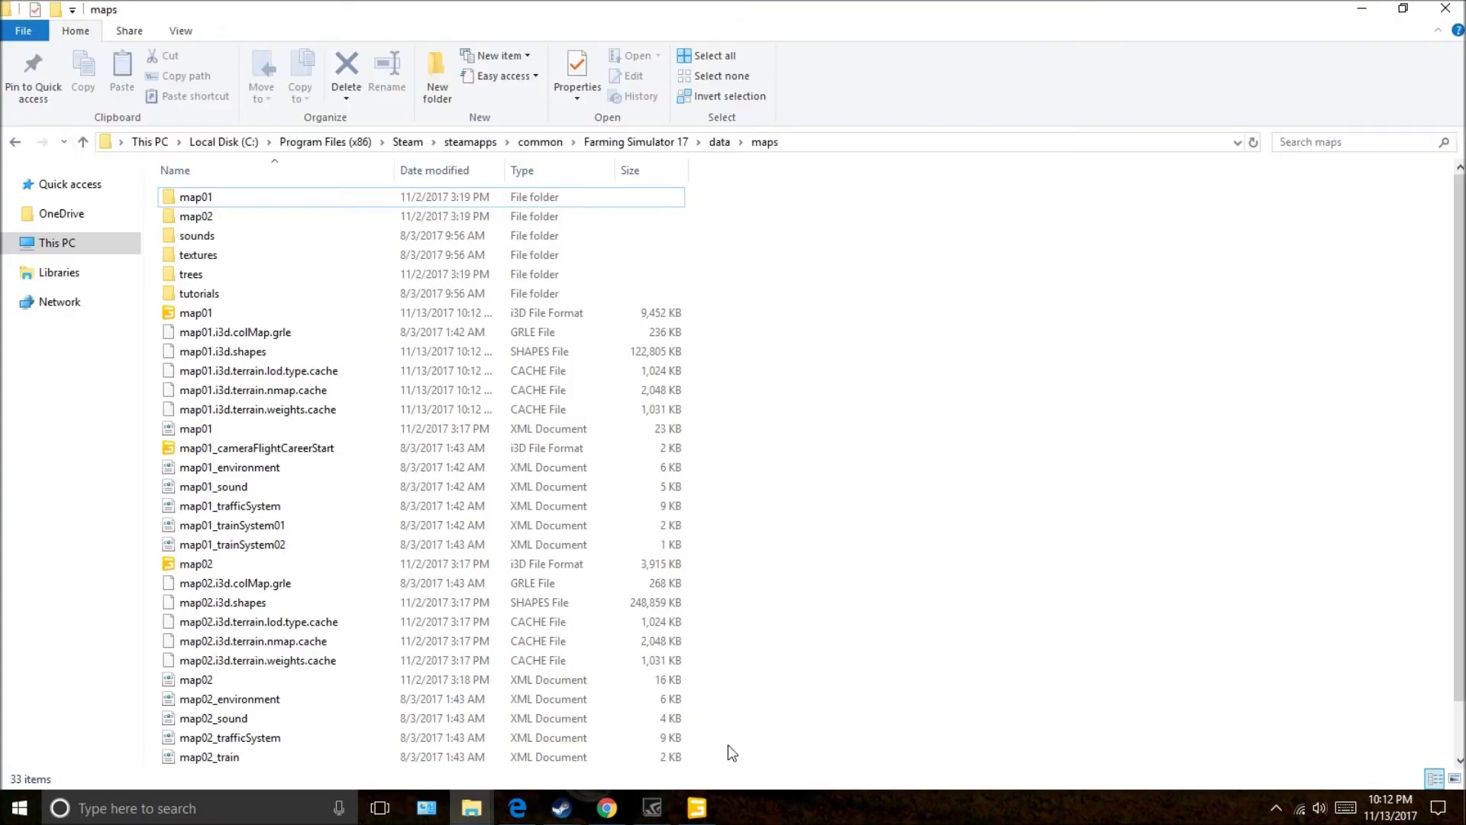
pyautogui.scroll(-1, 387, 494)
pyautogui.scroll(1, 387, 492)
pyautogui.scroll(-1, 388, 499)
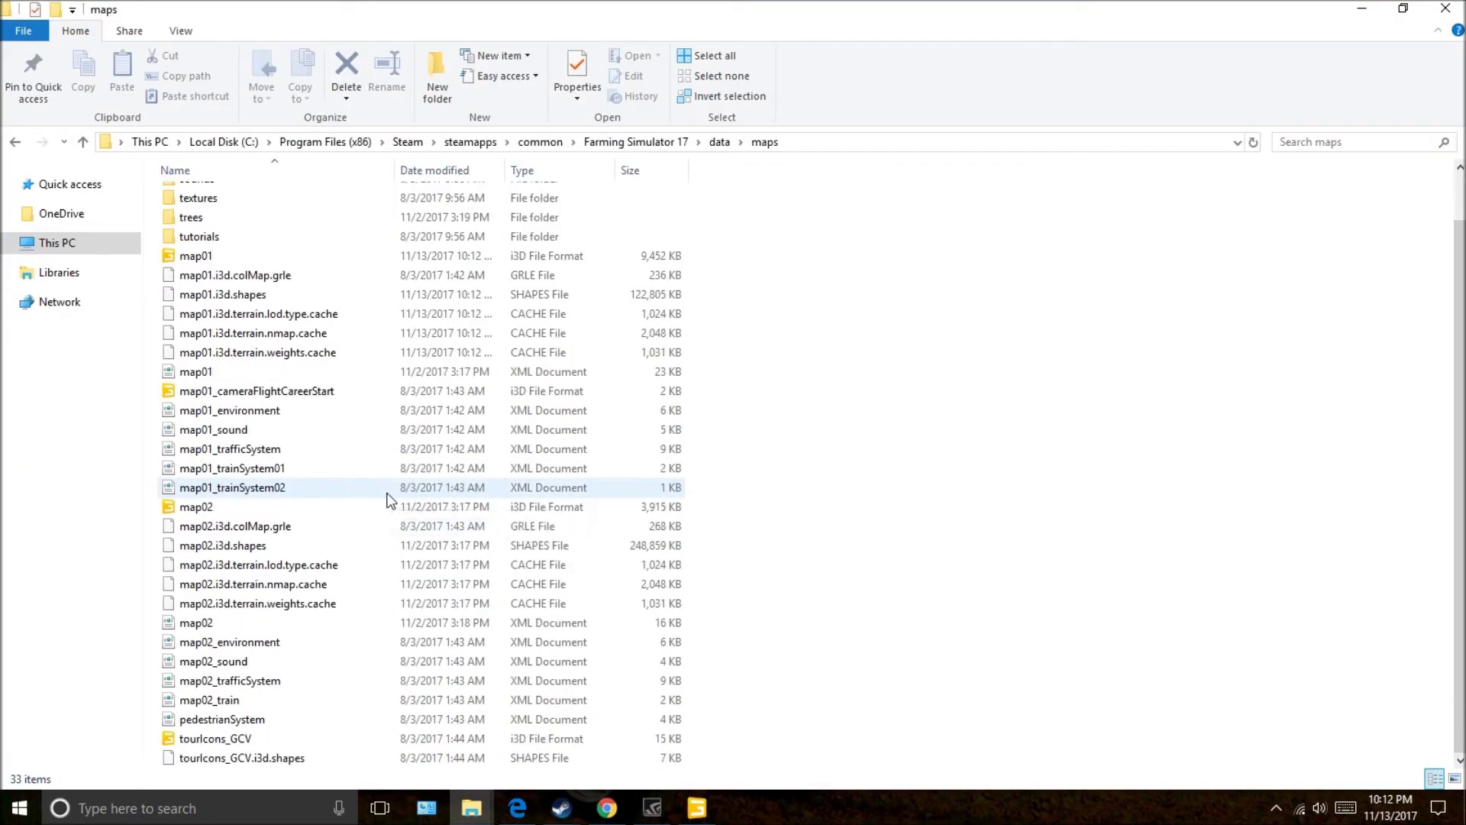
pyautogui.scroll(1, 392, 504)
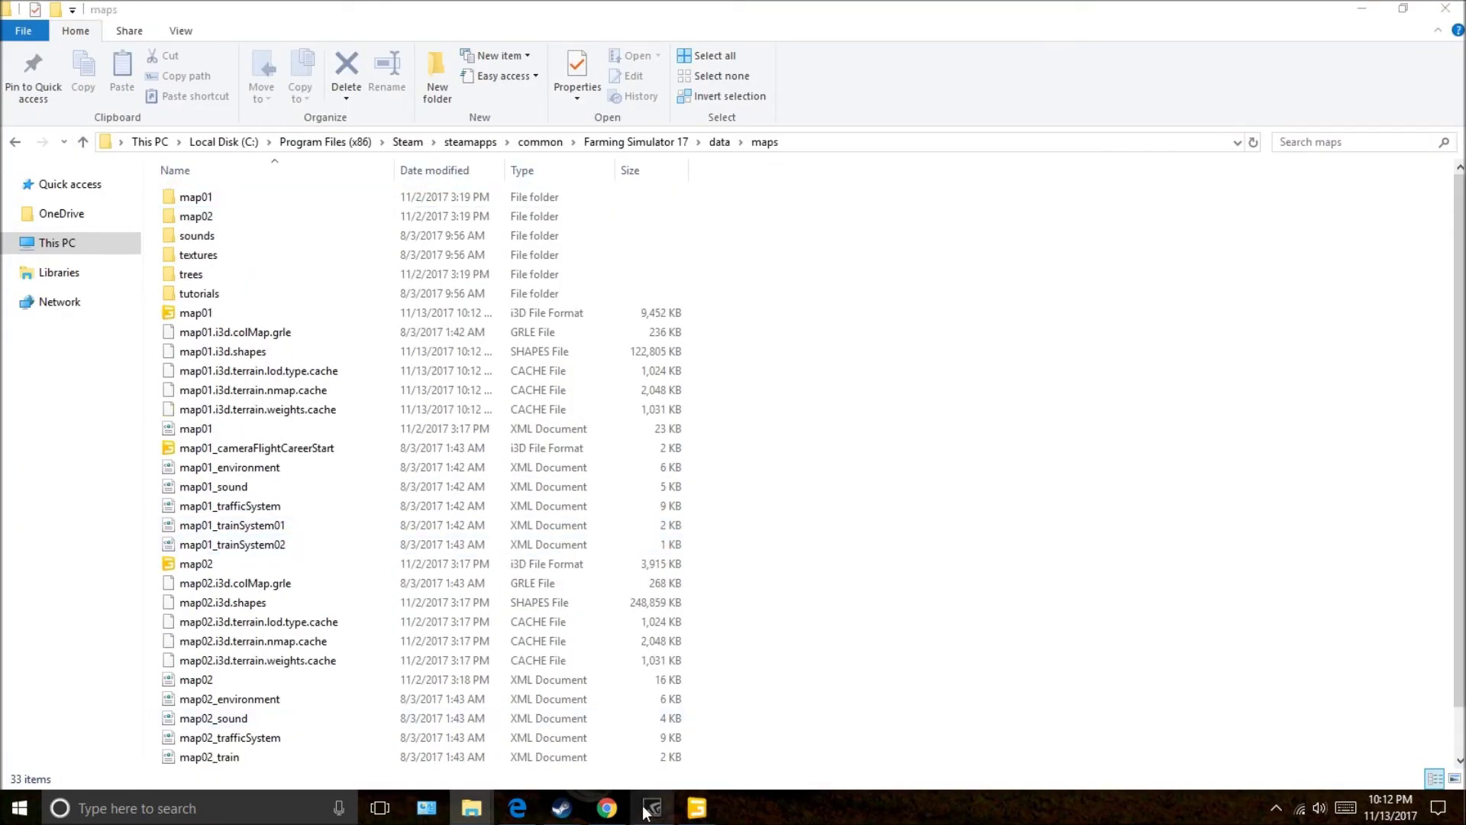
pyautogui.moveTo(560, 808)
pyautogui.click(479, 733)
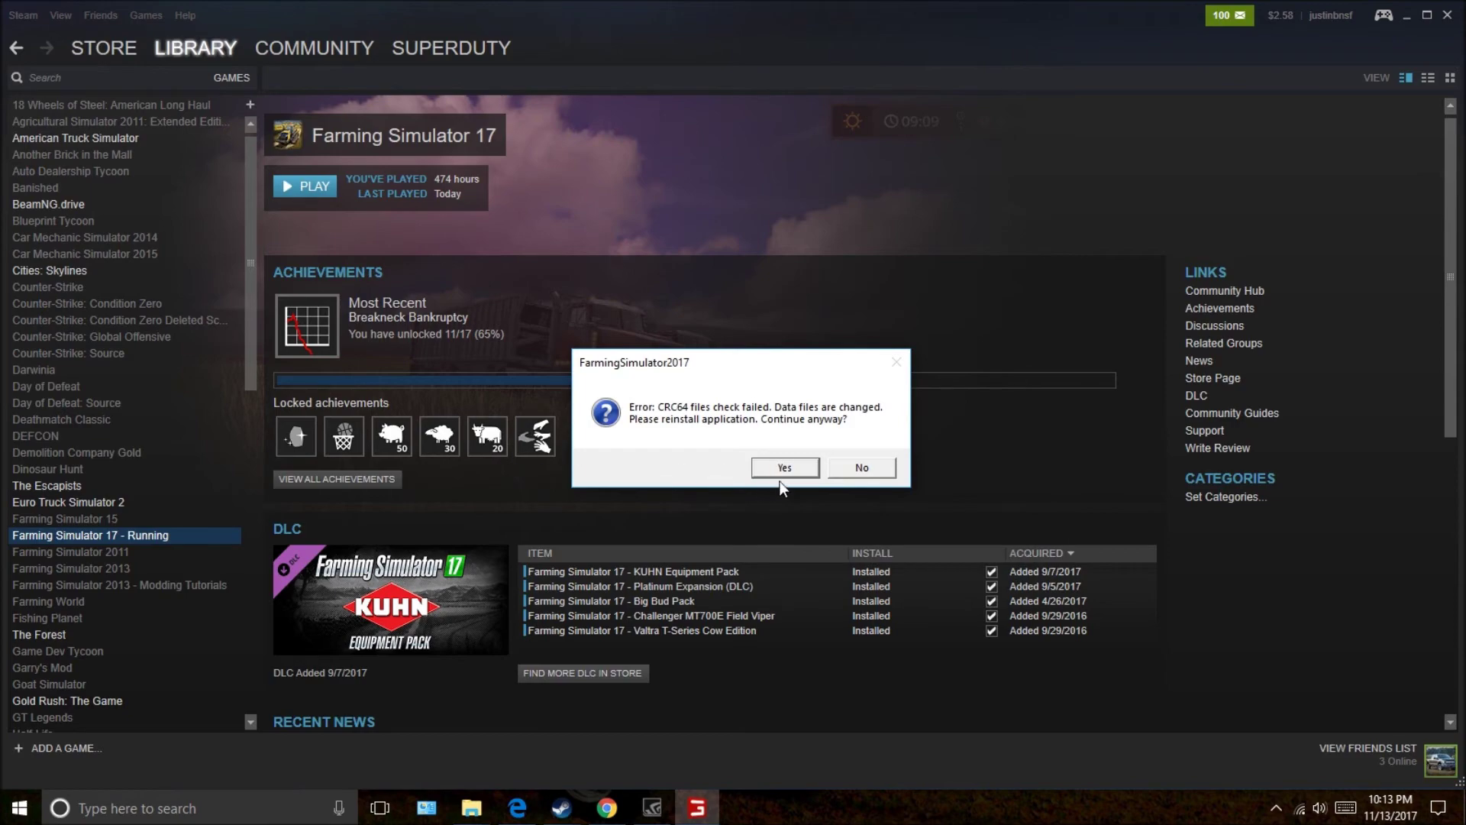
# Choose Yes on the CRC64 changed-files error to keep launching.
pyautogui.click(786, 466)
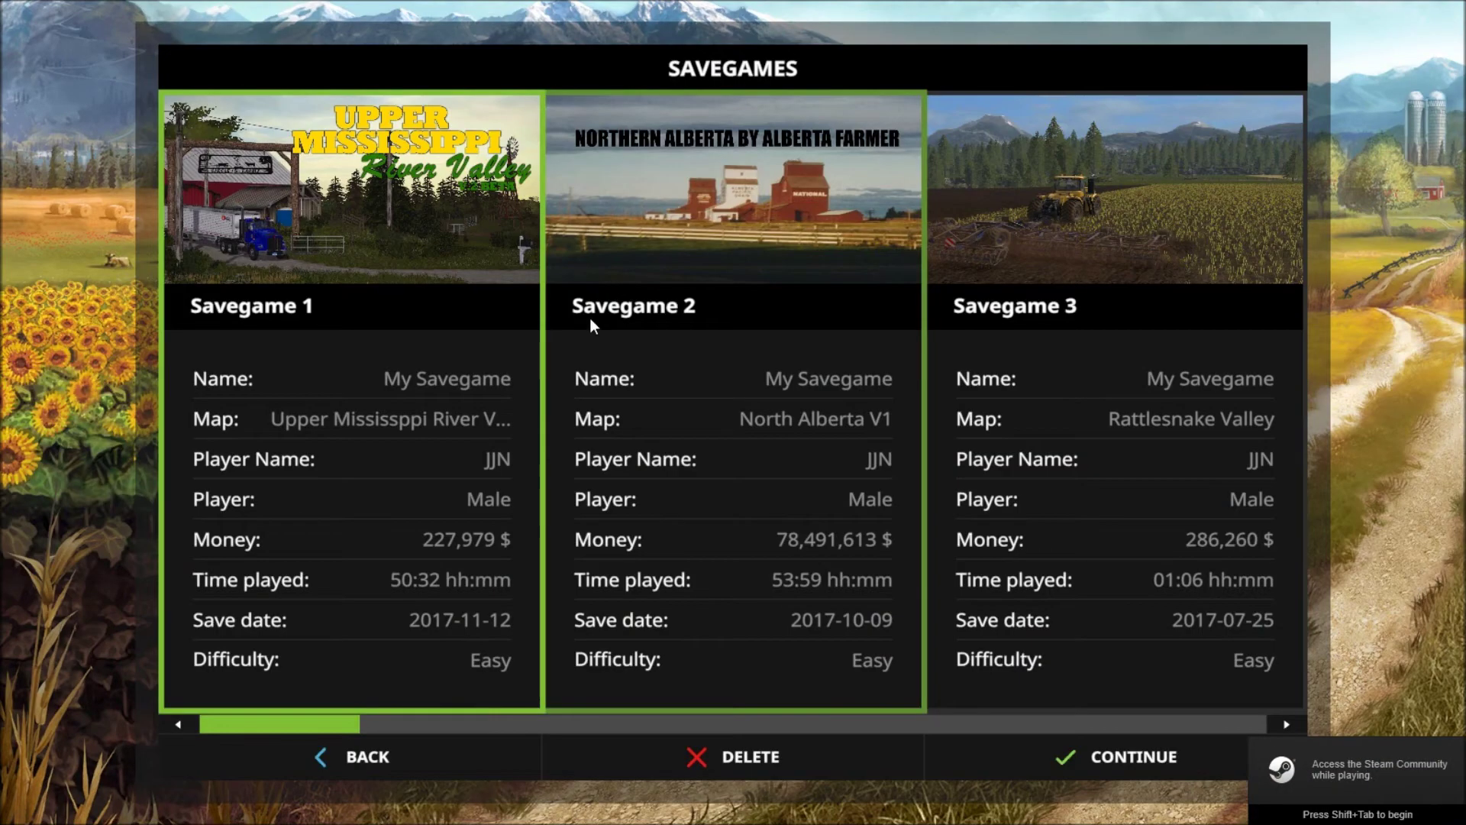
pyautogui.scroll(-5, 568, 348)
pyautogui.scroll(-4, 569, 346)
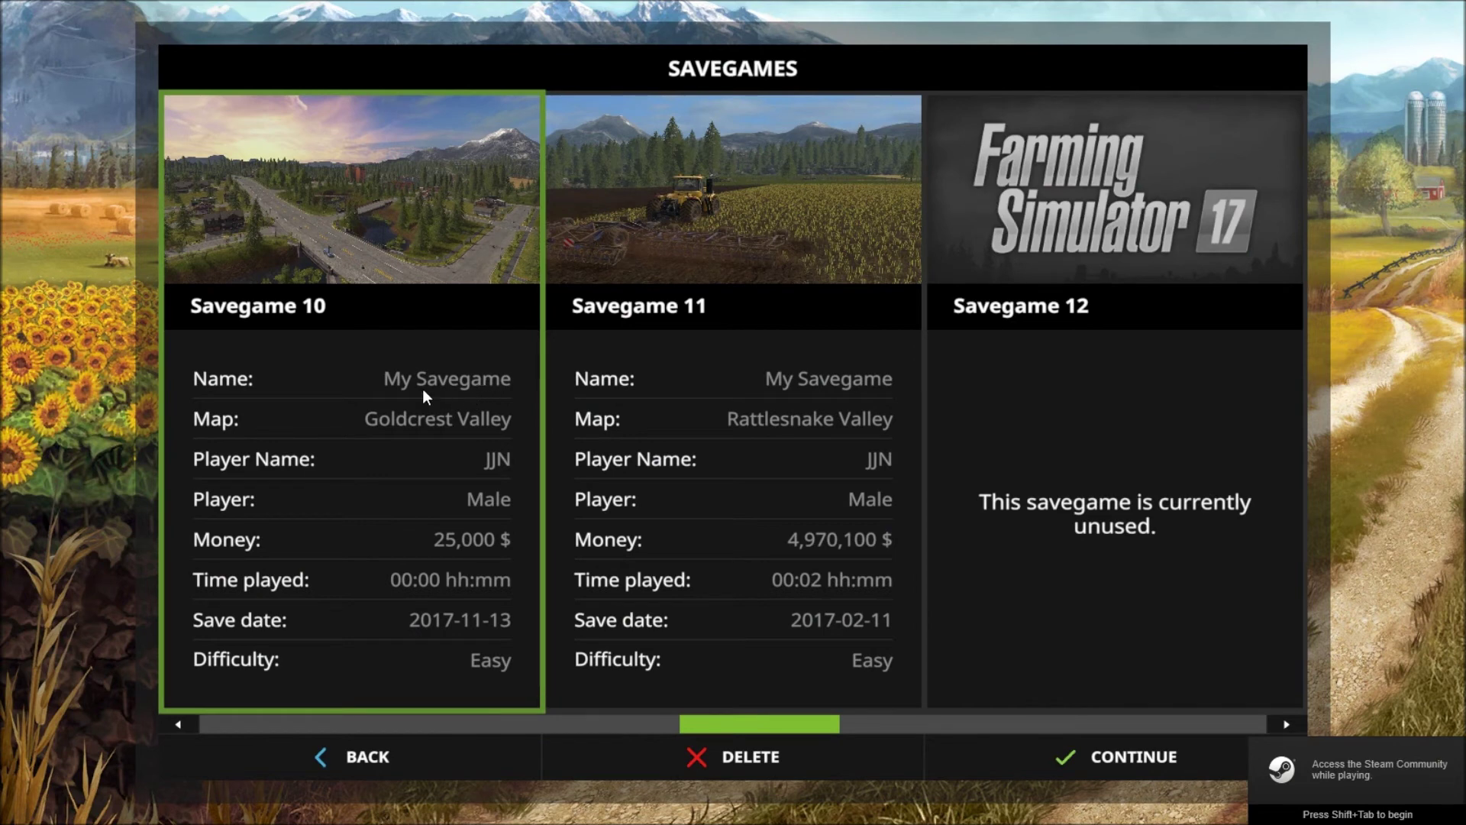
# Pick Savegame 10, start past the Mods/DLC list, and enter the game world.
pyautogui.click(394, 375)
pyautogui.scroll(-1, 478, 486)
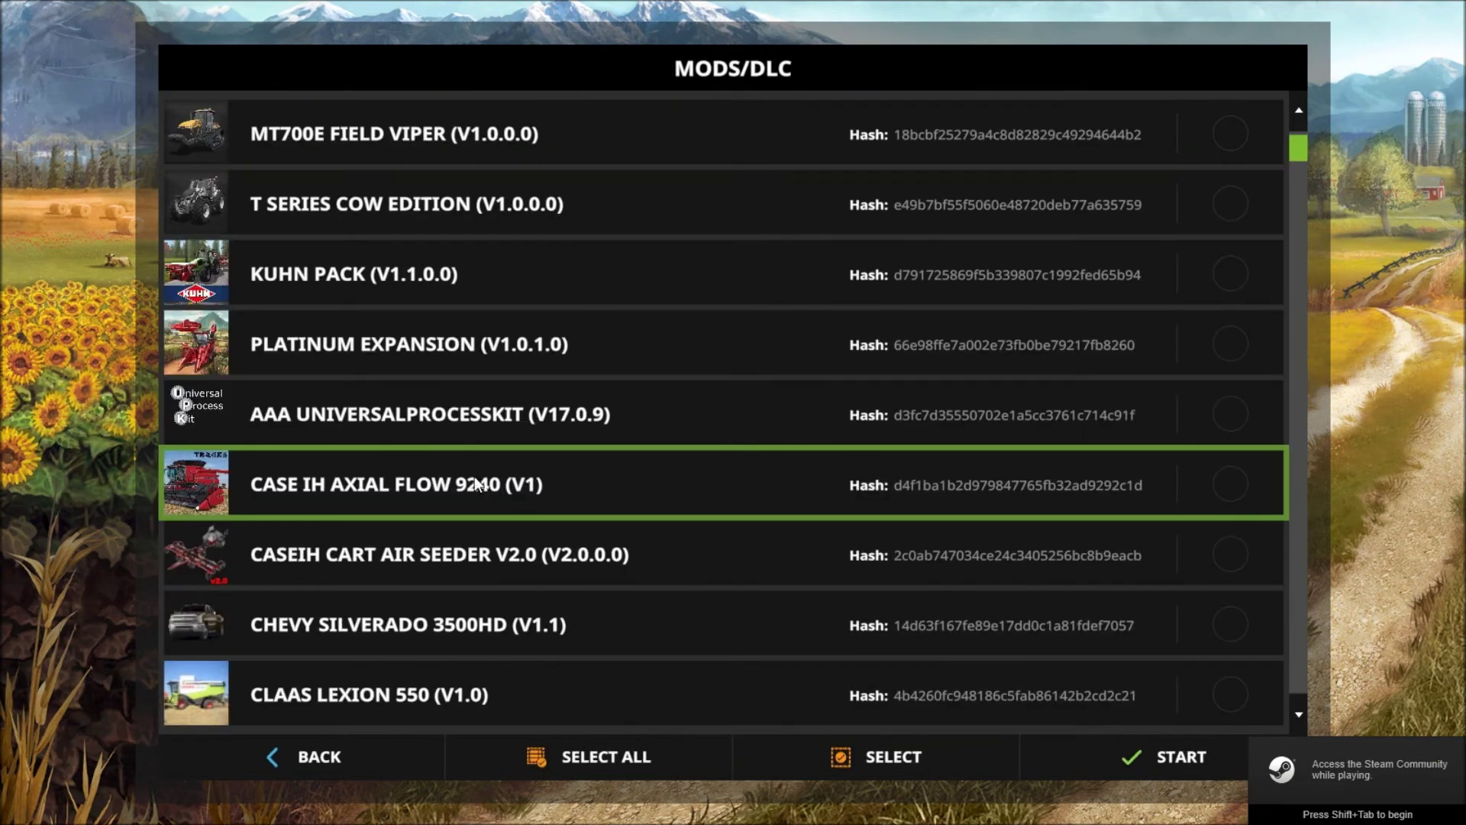
pyautogui.click(1059, 768)
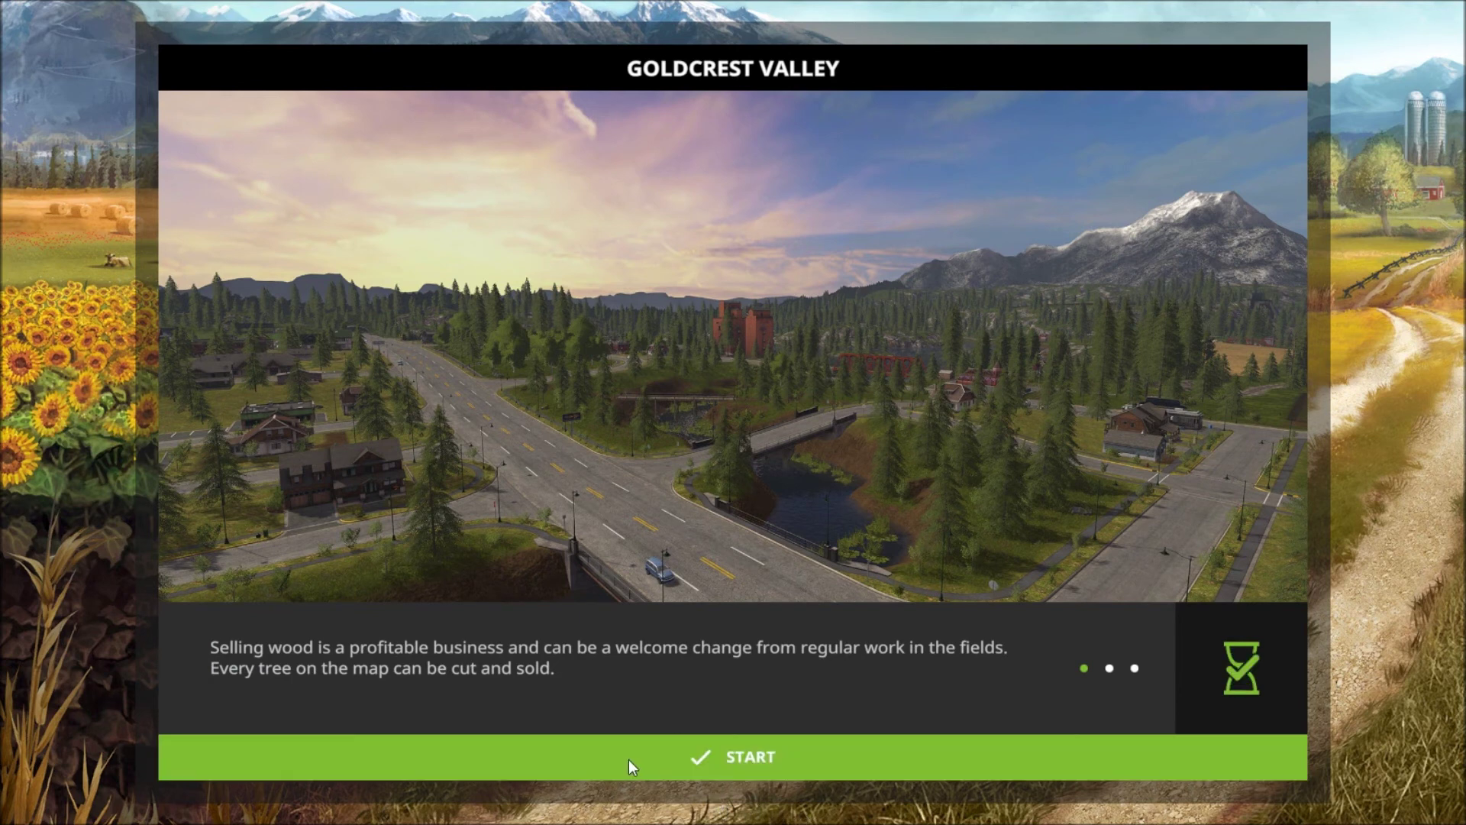
pyautogui.click(629, 759)
# Page through the in-game menu to Statistics, showing storage capacity 5000000.
pyautogui.press('Escape')
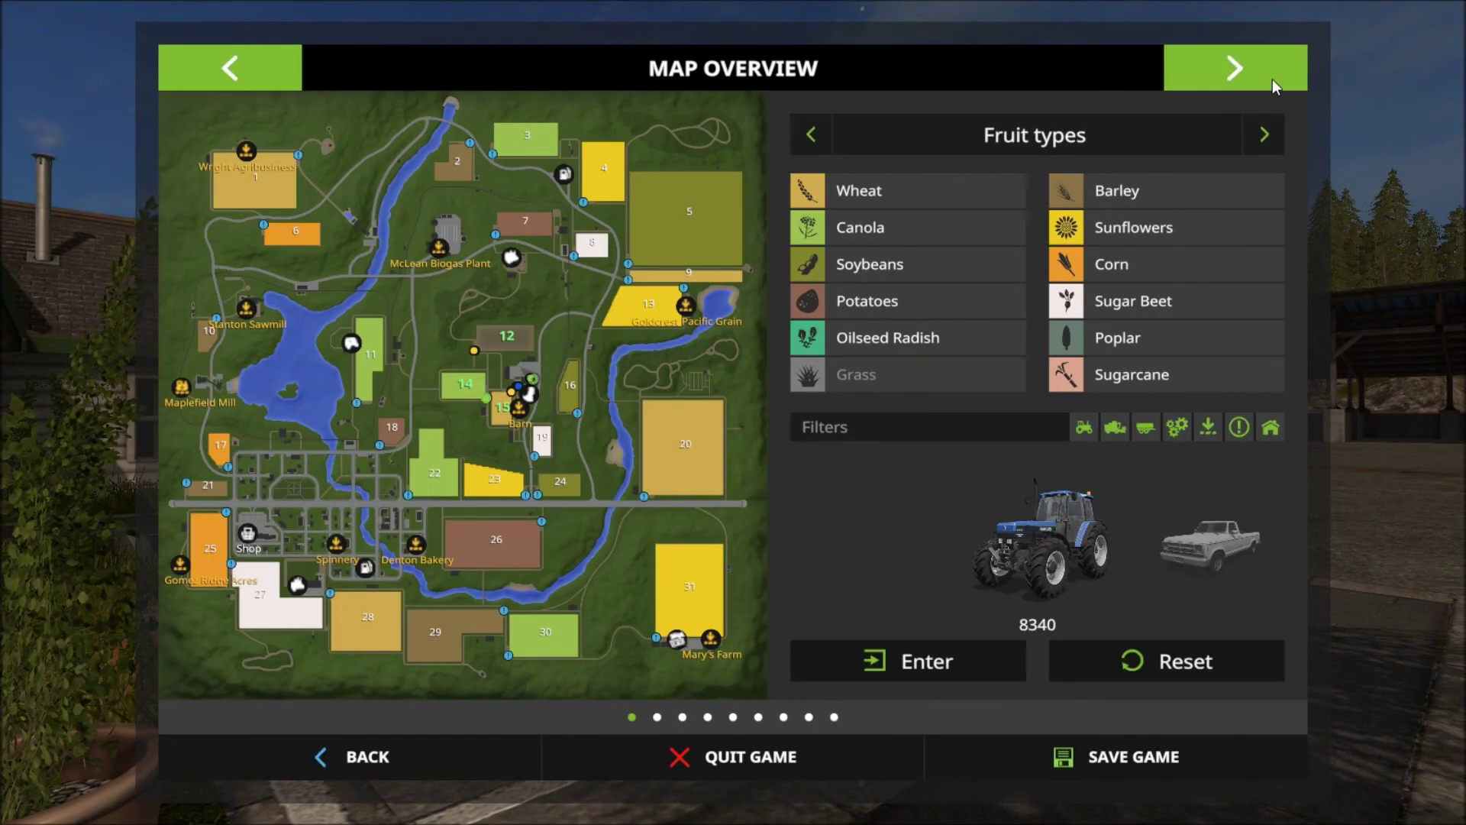
pyautogui.click(1265, 79)
pyautogui.click(1243, 79)
pyautogui.click(1240, 79)
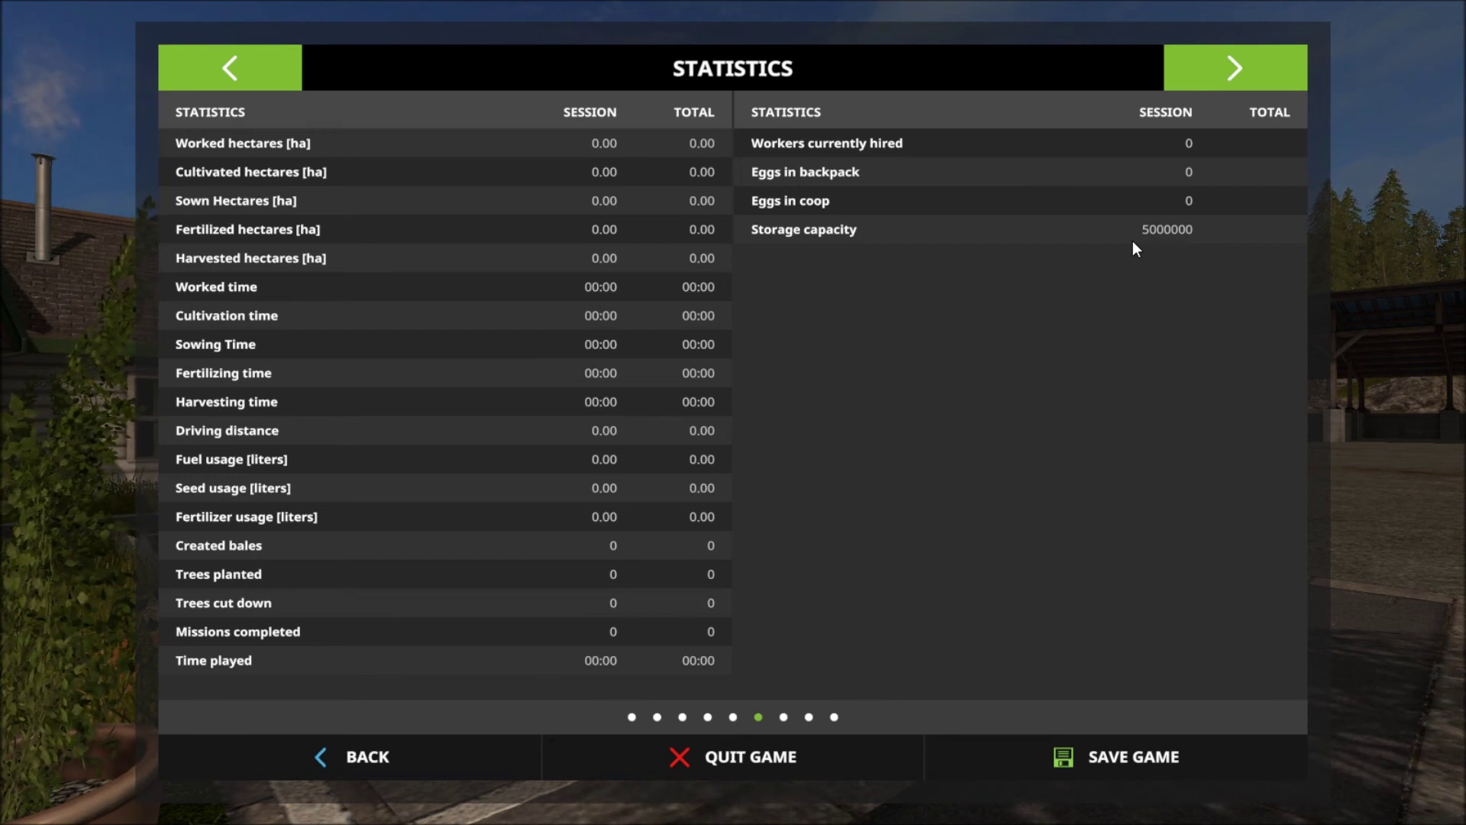
# Quit Farming Simulator 17 without saving the savegame and return to Steam.
pyautogui.press('Escape')
pyautogui.press('Escape')
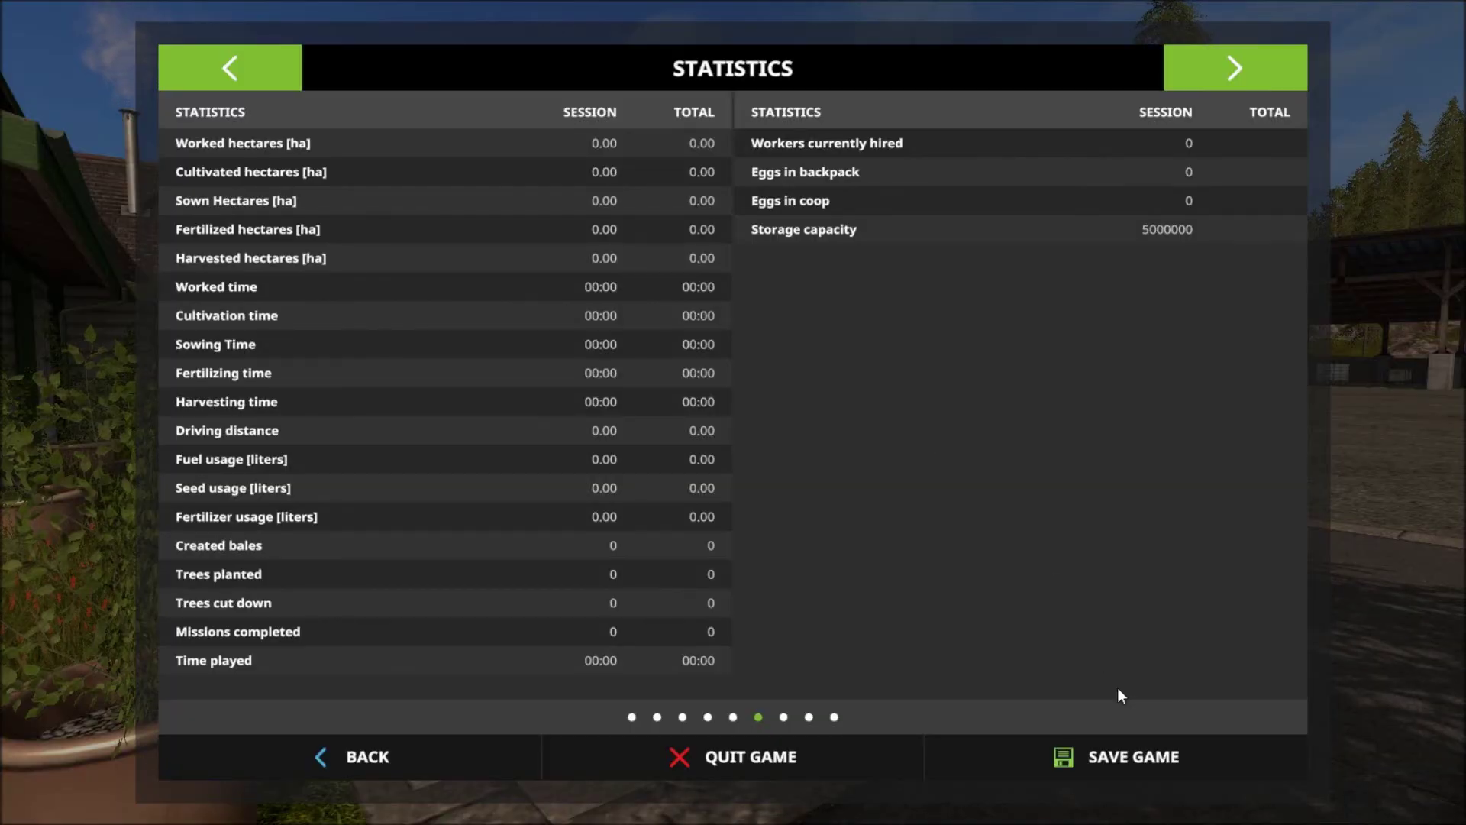
pyautogui.click(1115, 745)
pyautogui.click(701, 541)
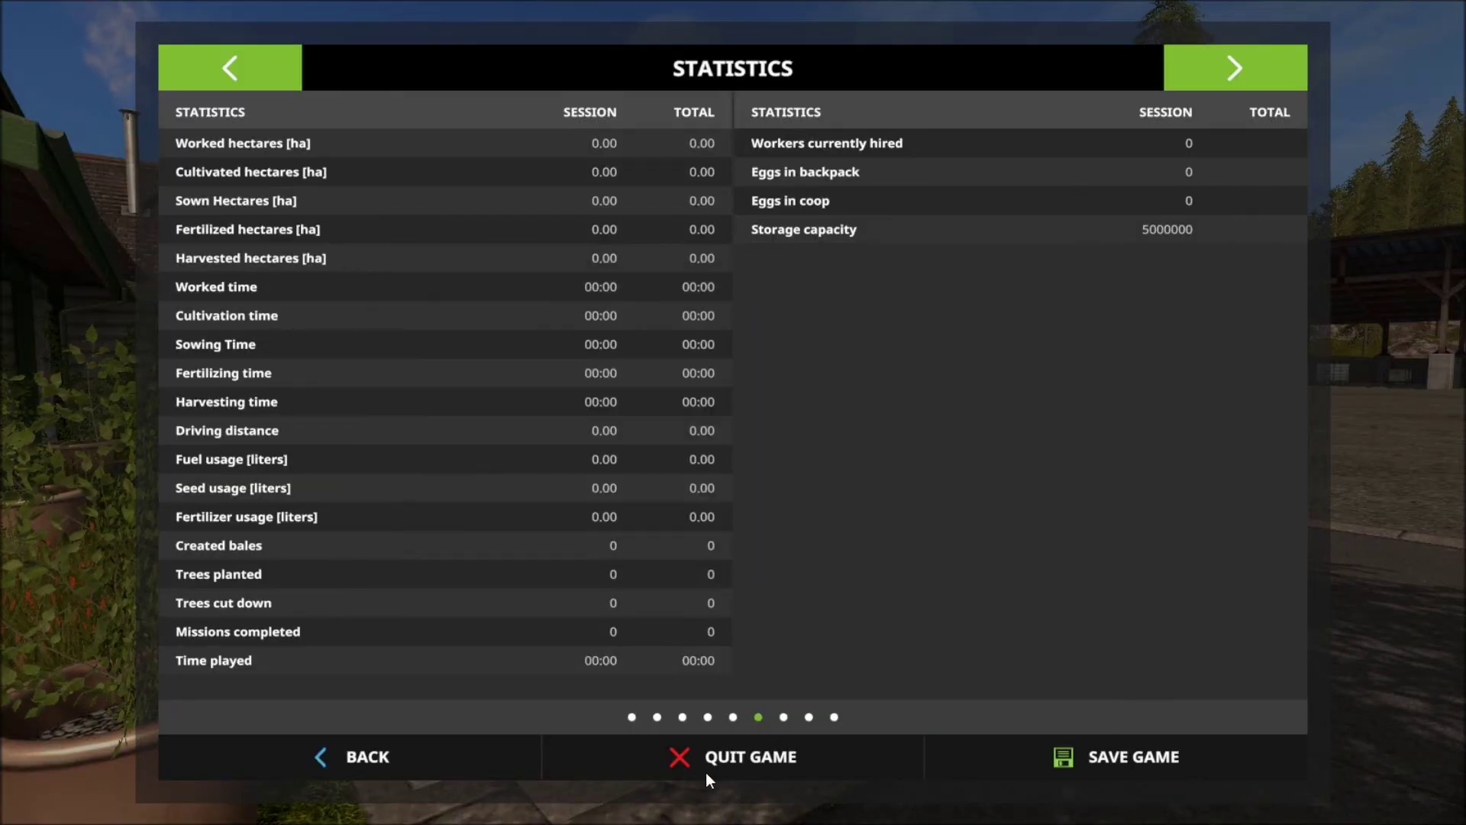
pyautogui.click(706, 766)
pyautogui.click(626, 554)
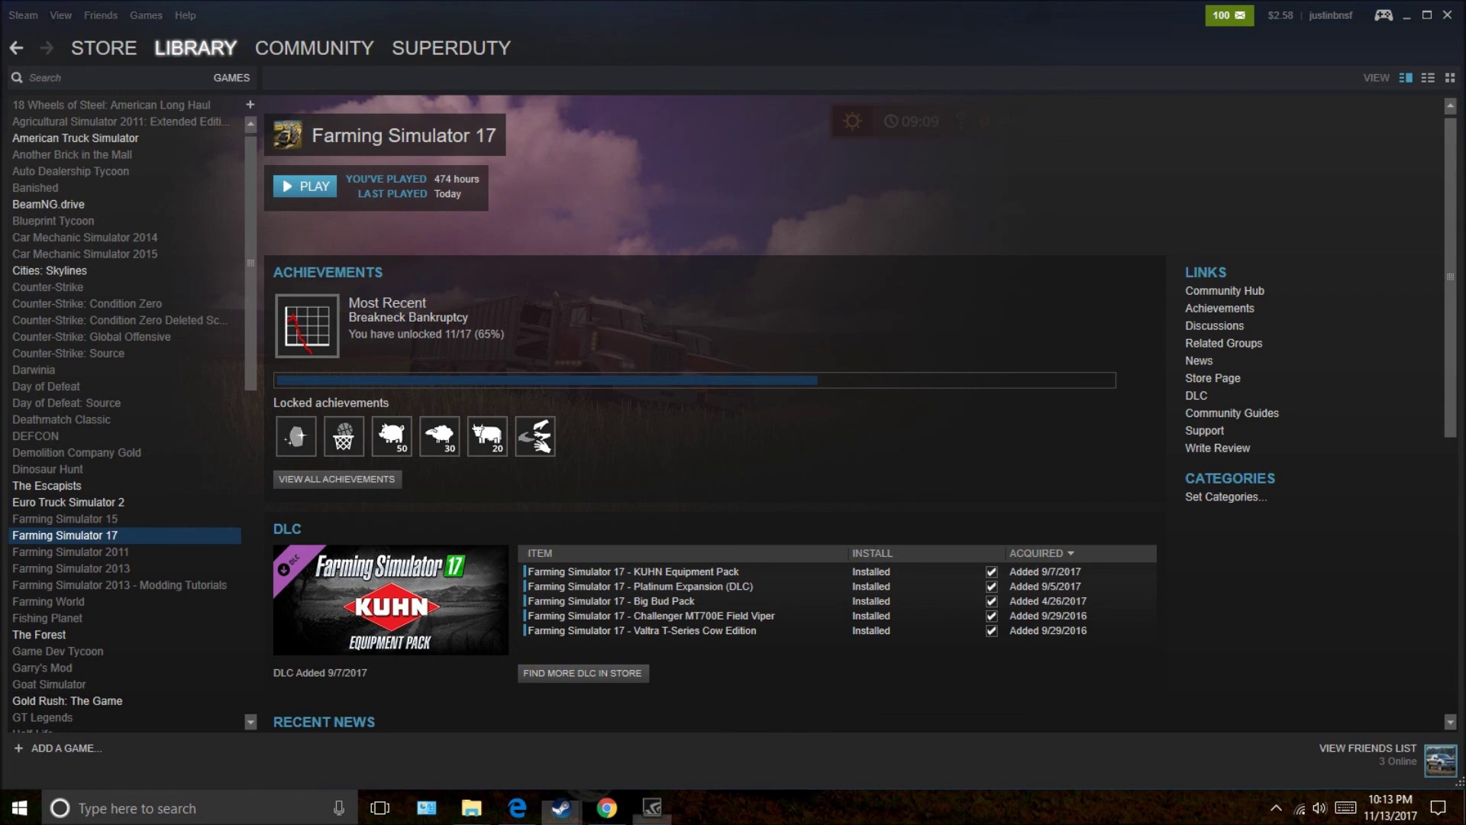
pyautogui.hotkey('alt', 'z')
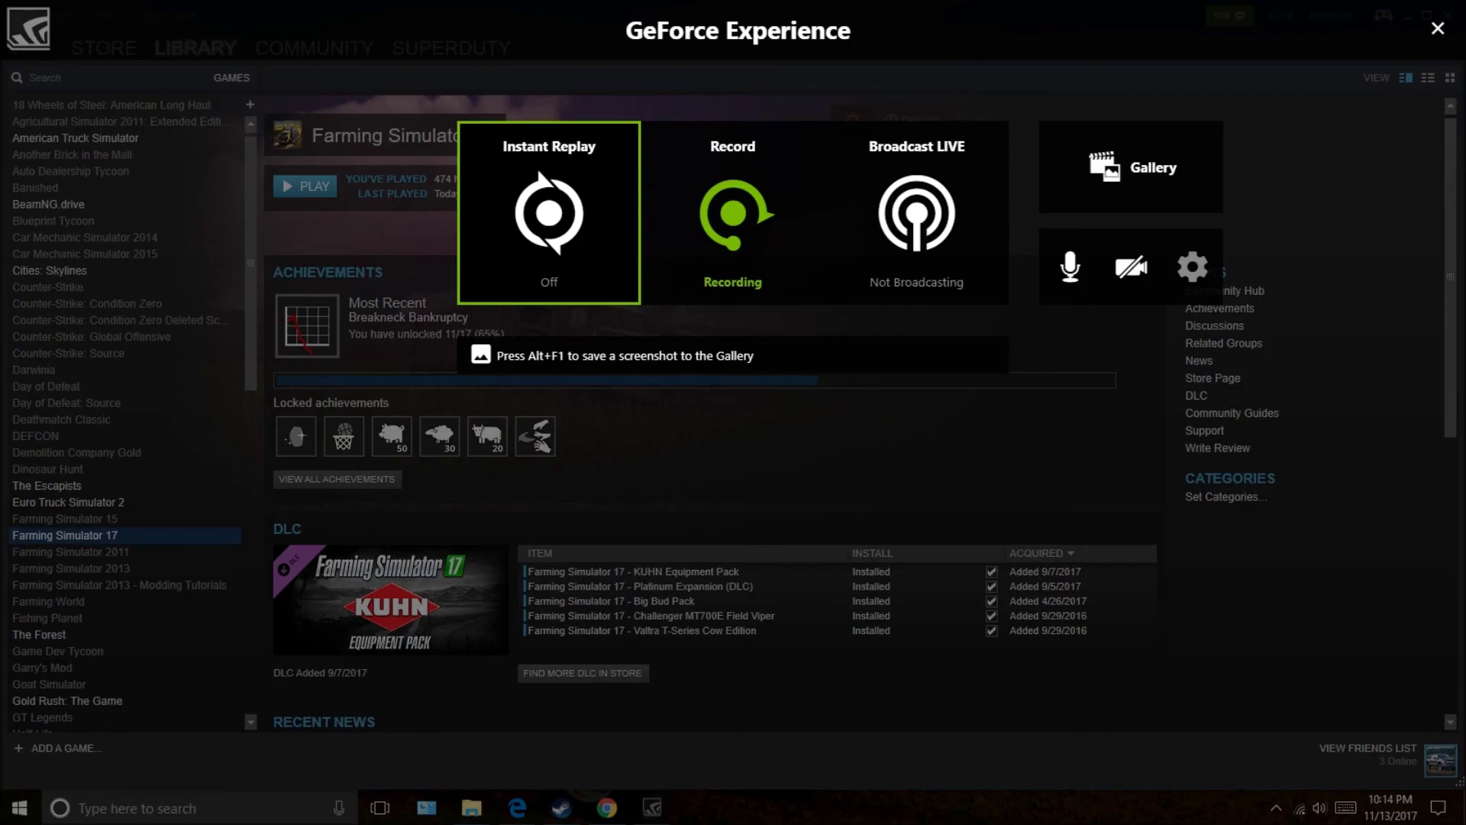